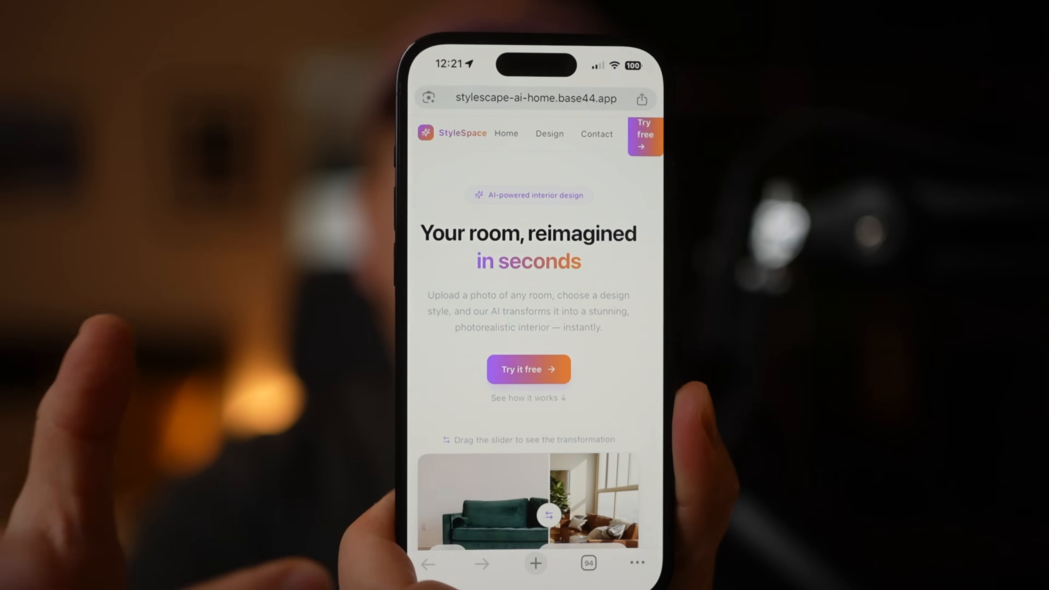
{"action": "scroll", "coordinate": [537, 331], "scroll_direction": "down", "scroll_amount": 5}
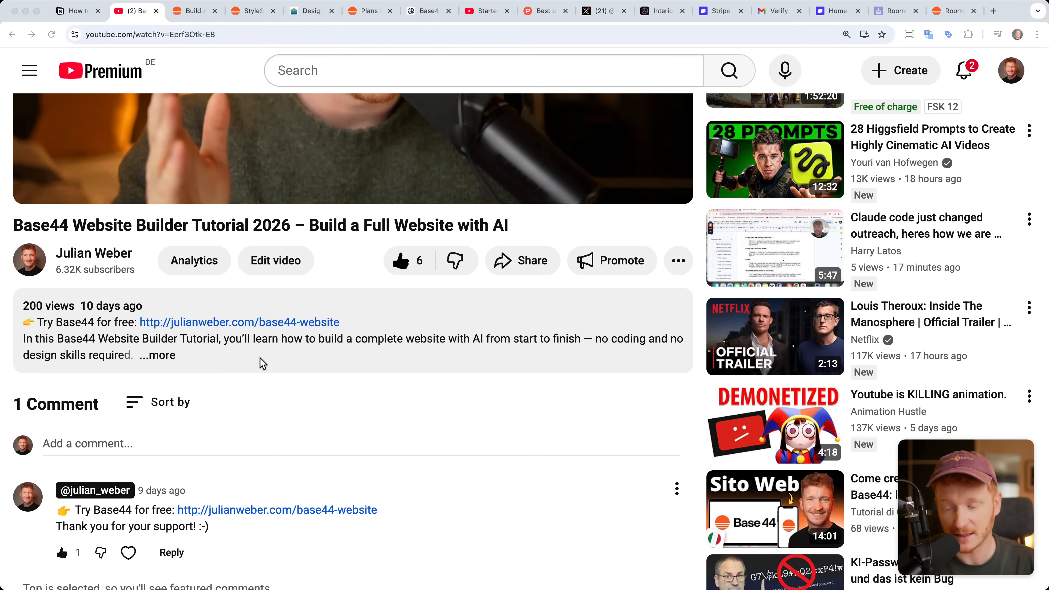
{"action": "left_click_drag", "start_coordinate": [43, 326], "coordinate": [98, 327]}
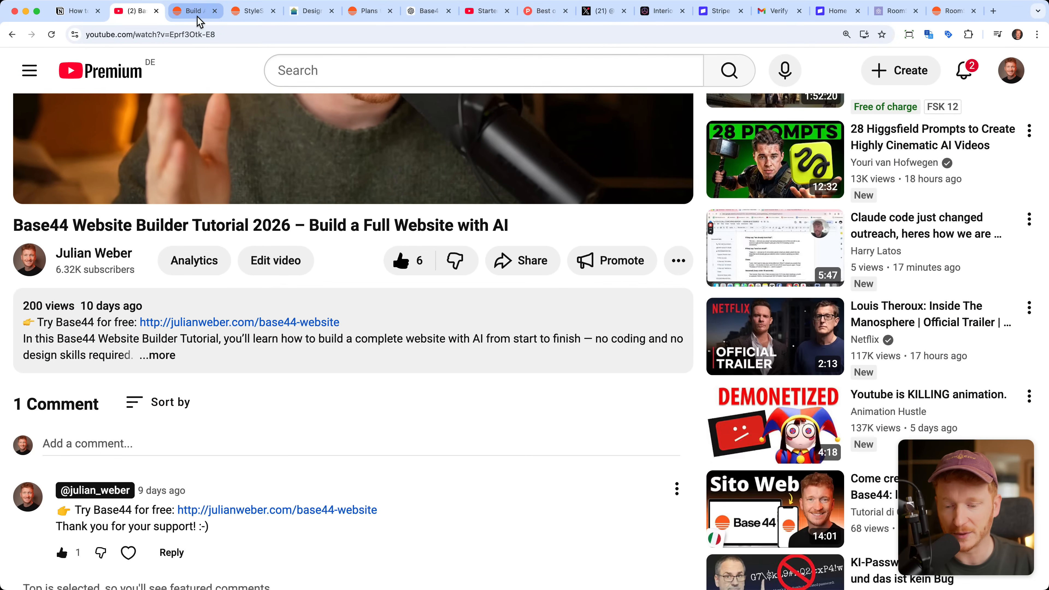
Step: Open the Base44 homepage, clear the app prompt, and try the Reporting Dashboard and Gaming Platform example prompts
{"action": "left_click", "coordinate": [197, 12]}
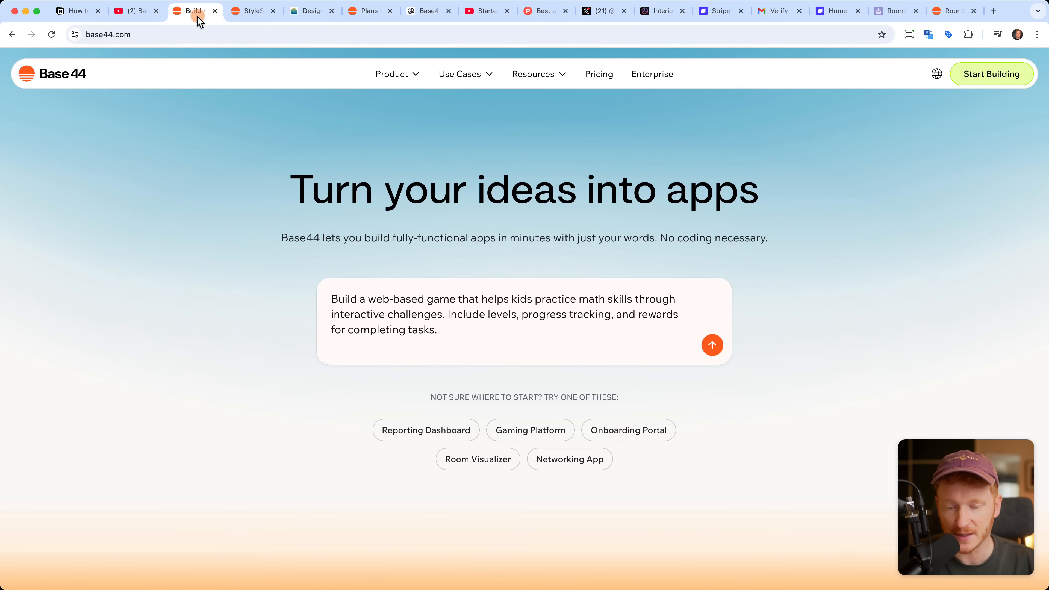
{"action": "left_click_drag", "start_coordinate": [468, 335], "coordinate": [330, 284]}
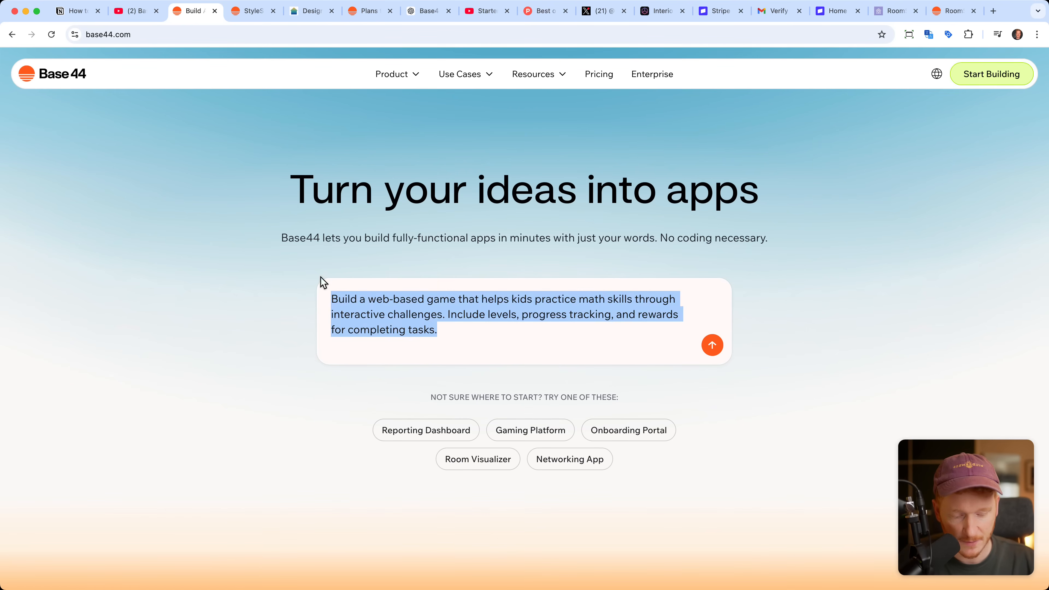
{"action": "key", "text": "BackSpace"}
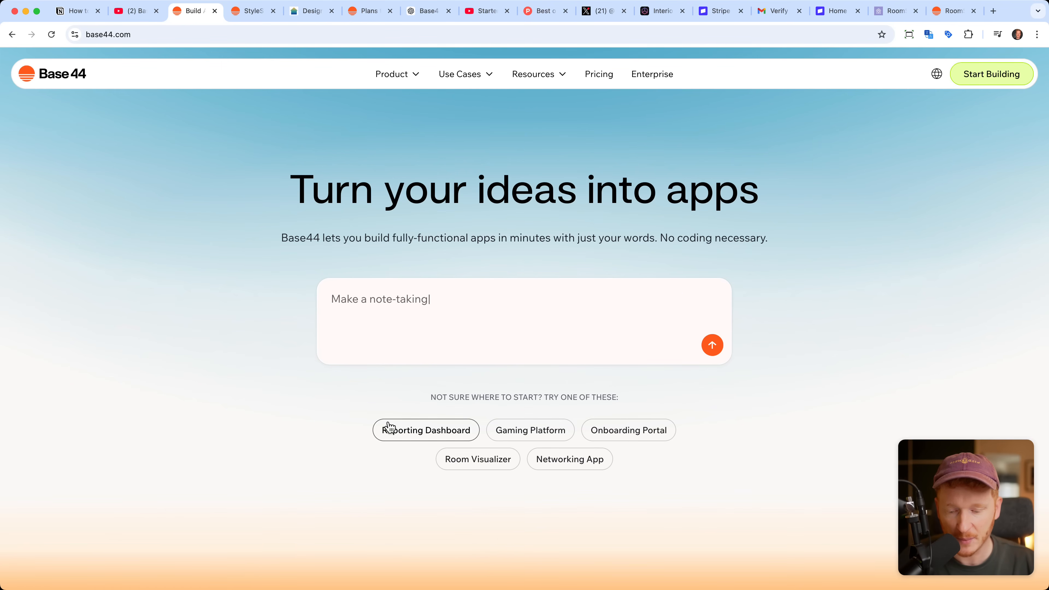
{"action": "left_click", "coordinate": [456, 439]}
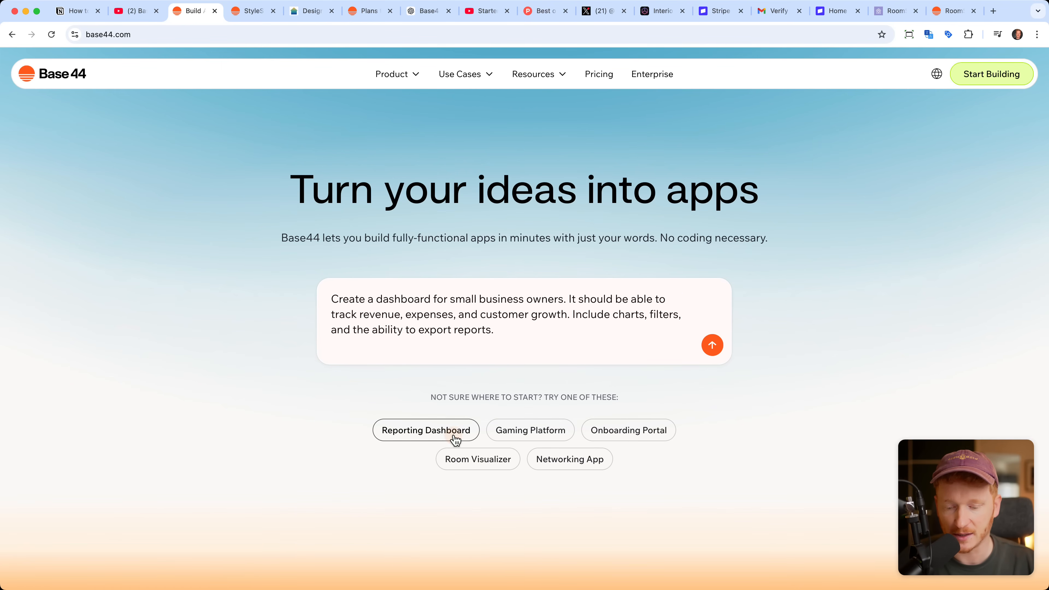
{"action": "left_click", "coordinate": [529, 438]}
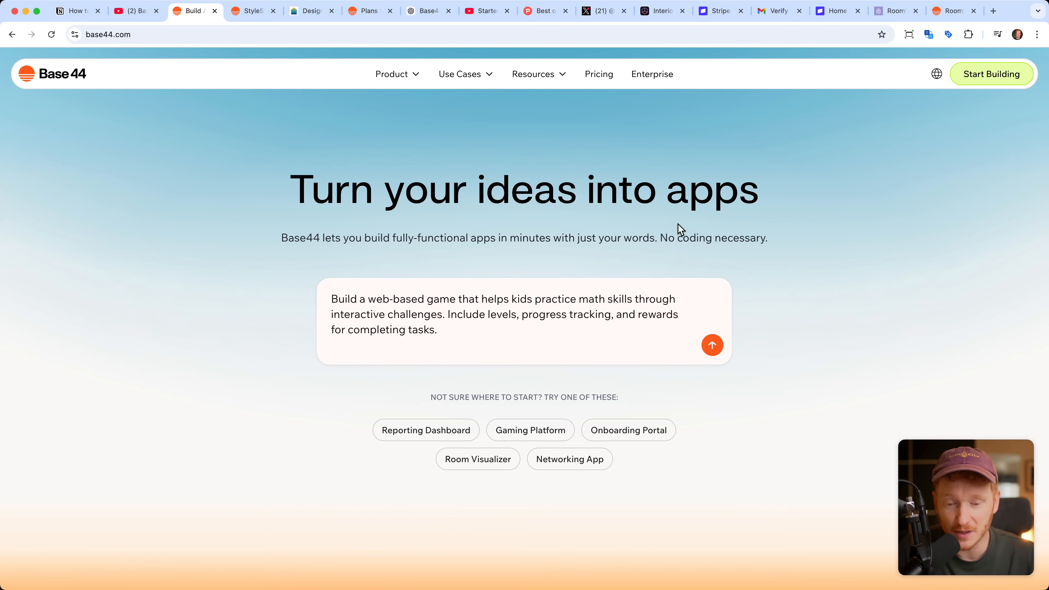
Step: Look through the Starter Story channel's videos on YouTube for app ideas that earn money
{"action": "left_click", "coordinate": [481, 11]}
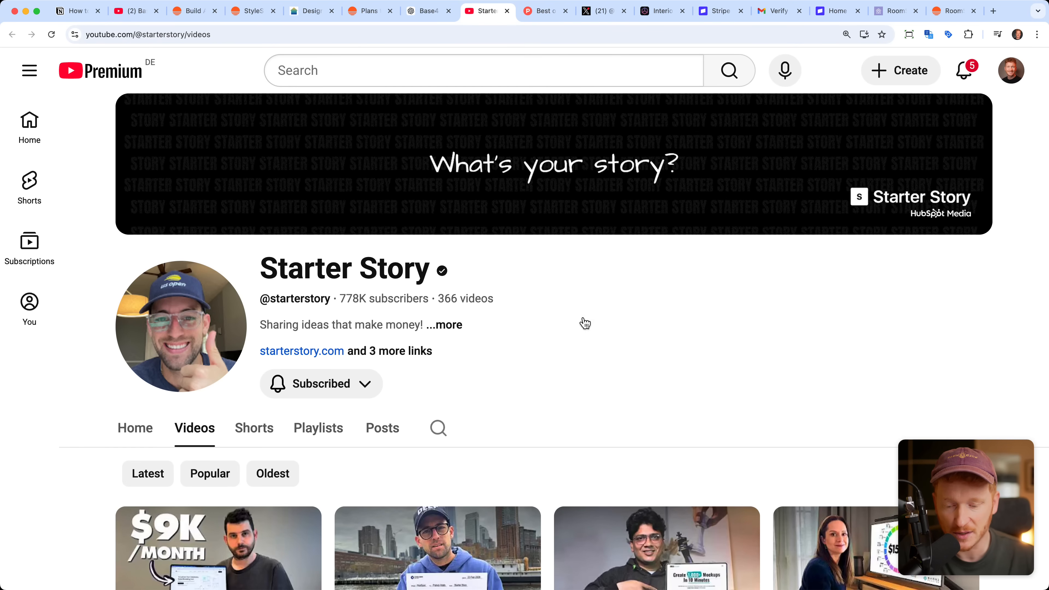
{"action": "scroll", "coordinate": [582, 322], "scroll_direction": "down", "scroll_amount": 6}
{"action": "scroll", "coordinate": [673, 388], "scroll_direction": "down", "scroll_amount": 7}
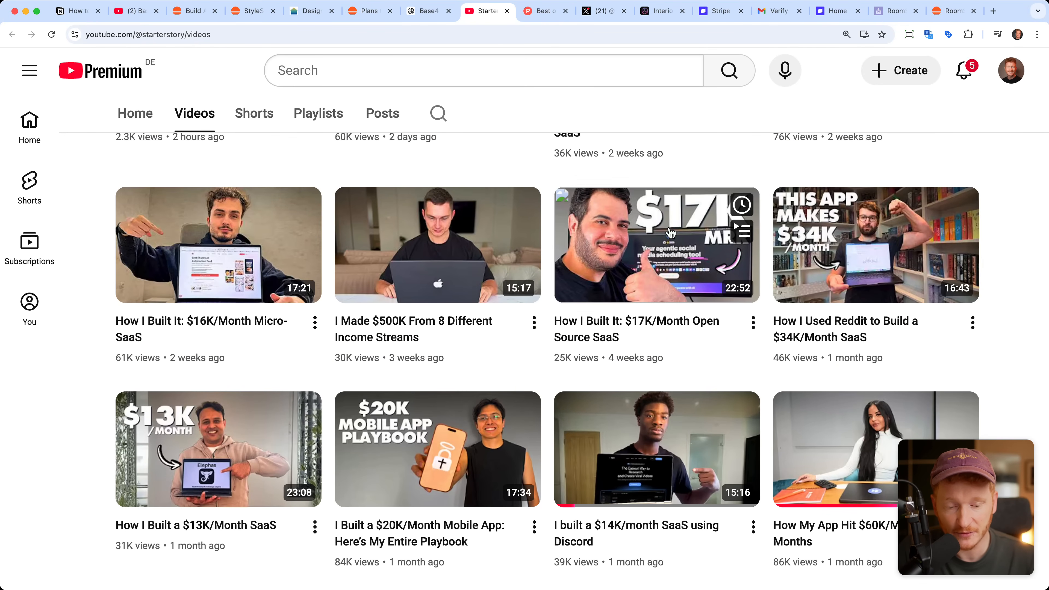
{"action": "scroll", "coordinate": [322, 351], "scroll_direction": "down", "scroll_amount": 5}
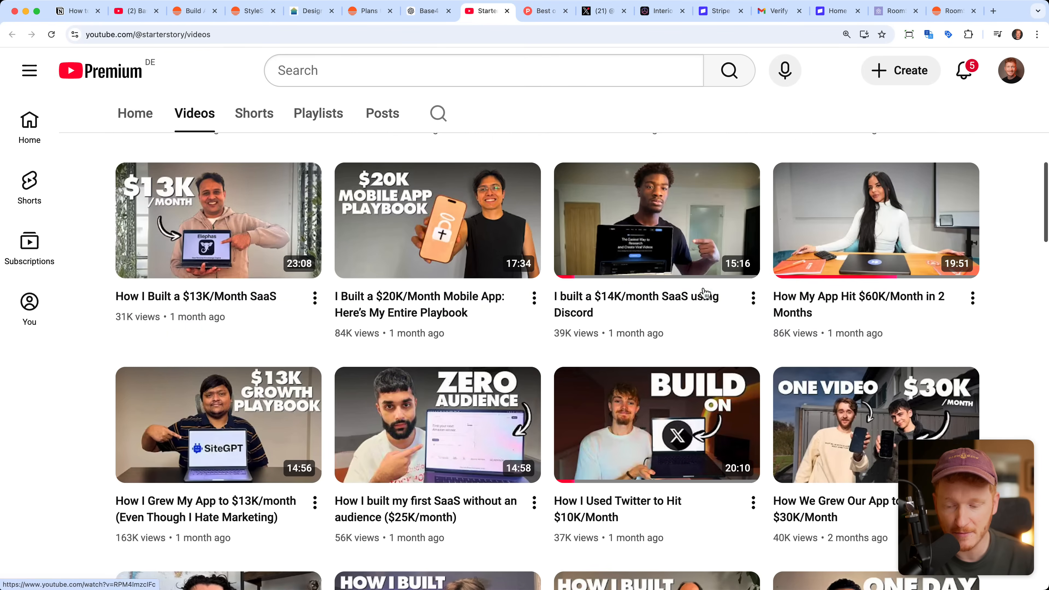
{"action": "scroll", "coordinate": [322, 353], "scroll_direction": "down", "scroll_amount": 8}
{"action": "scroll", "coordinate": [322, 353], "scroll_direction": "down", "scroll_amount": 7}
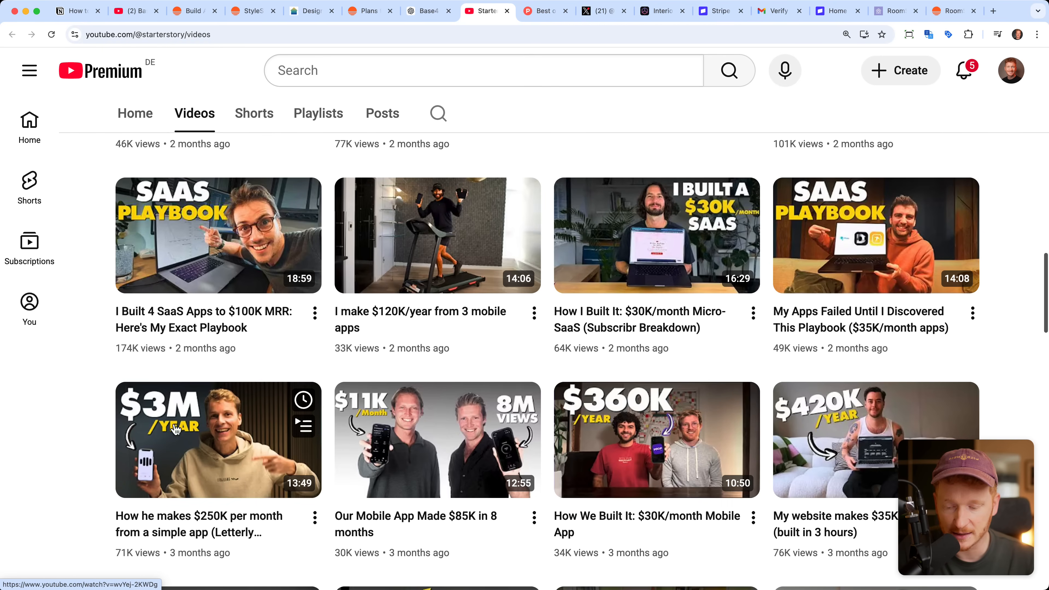
{"action": "scroll", "coordinate": [241, 429], "scroll_direction": "down", "scroll_amount": 2}
{"action": "scroll", "coordinate": [241, 428], "scroll_direction": "down", "scroll_amount": 6}
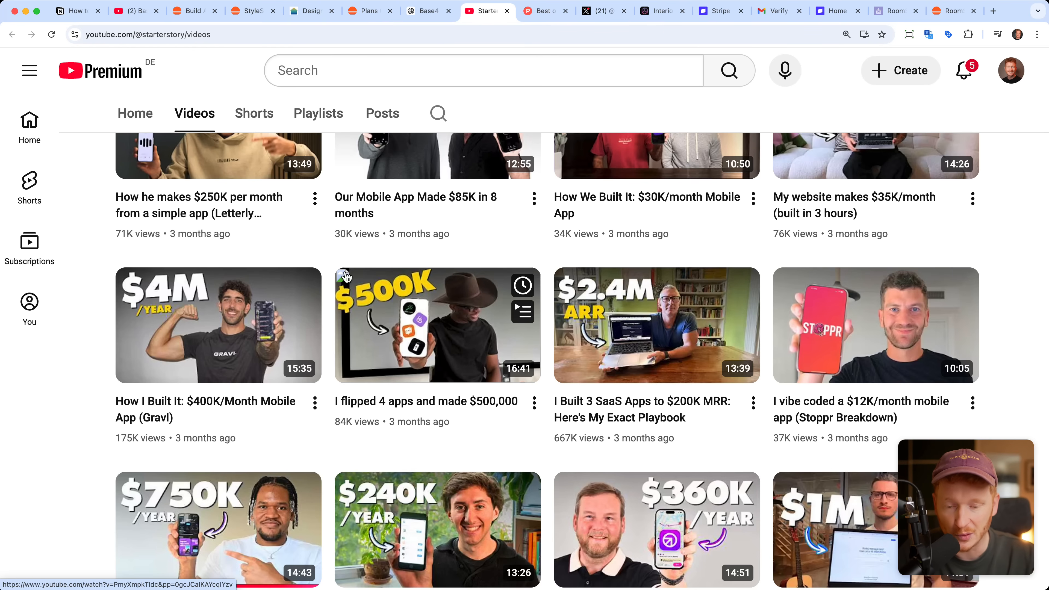
Step: Switch to the Product Hunt leaderboard and view the launches archived for 2025
{"action": "left_click", "coordinate": [544, 16]}
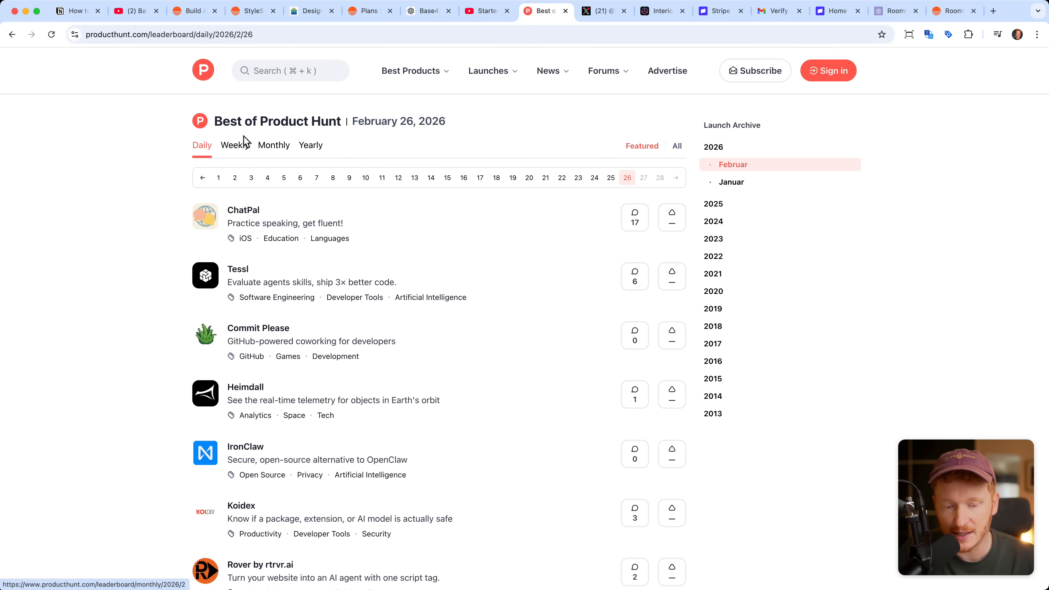
{"action": "left_click", "coordinate": [718, 152]}
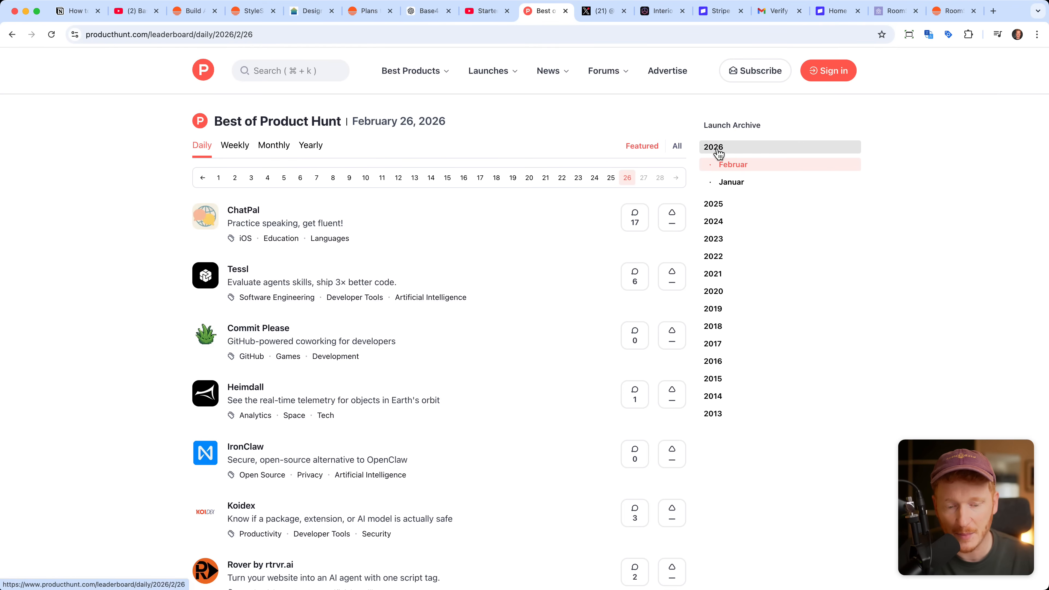
{"action": "left_click", "coordinate": [718, 203]}
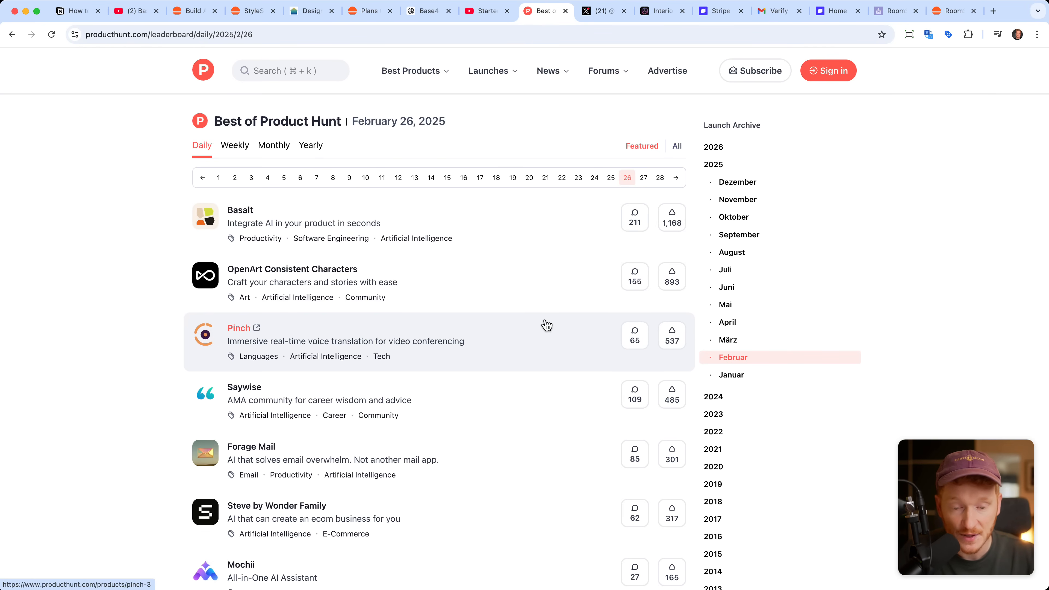
Step: Open the InteriorAI.com link from levelsio's X profile and examine the site's redesigned room images
{"action": "left_click", "coordinate": [603, 11]}
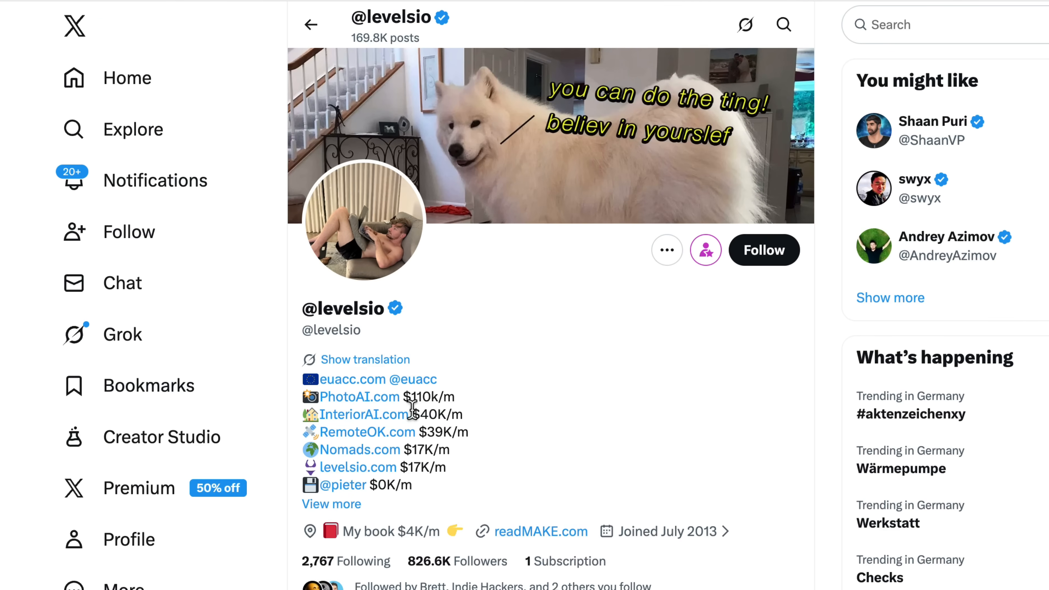
{"action": "scroll", "coordinate": [412, 409], "scroll_direction": "down", "scroll_amount": 1}
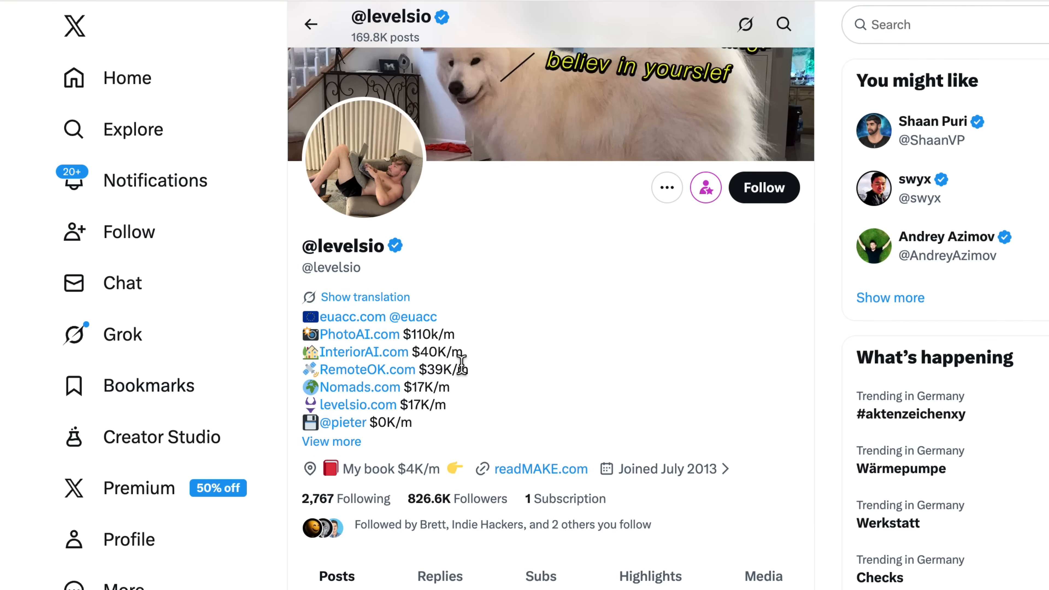
{"action": "left_click", "coordinate": [393, 355]}
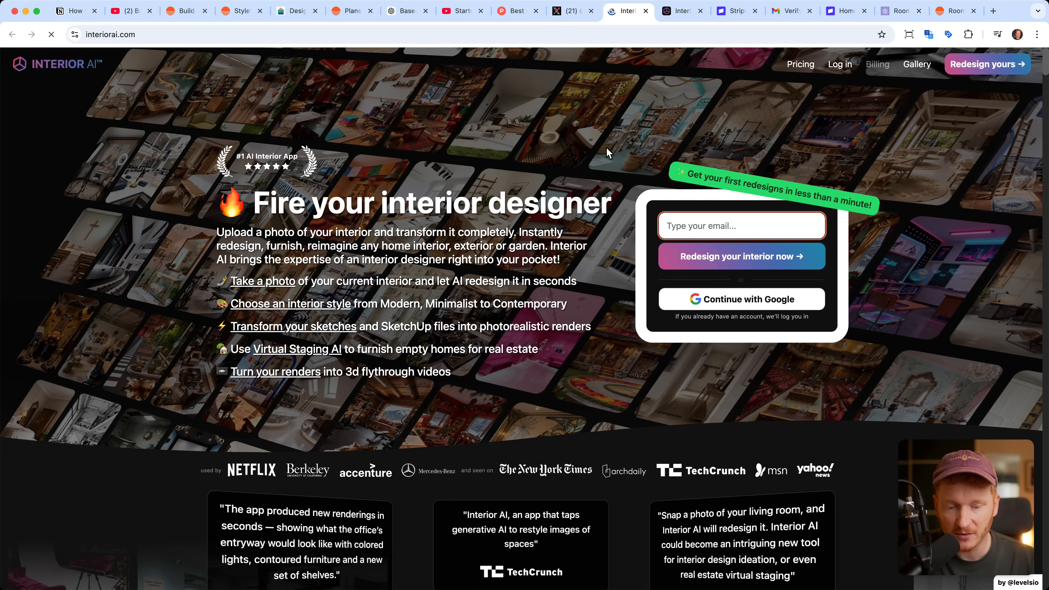
{"action": "scroll", "coordinate": [606, 146], "scroll_direction": "down", "scroll_amount": 10}
{"action": "scroll", "coordinate": [606, 148], "scroll_direction": "down", "scroll_amount": 3}
{"action": "scroll", "coordinate": [607, 149], "scroll_direction": "up", "scroll_amount": 2}
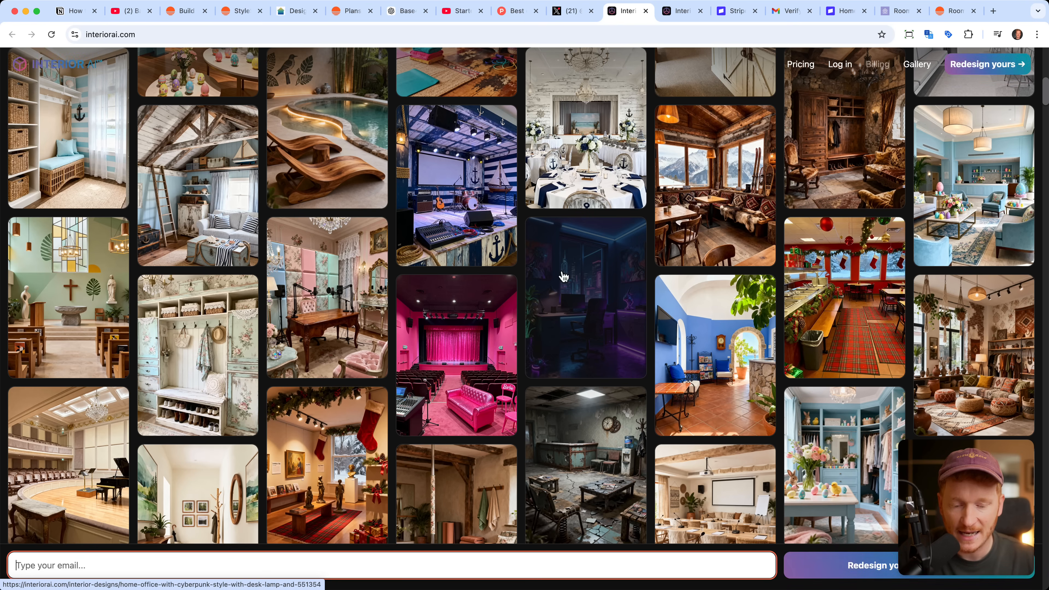
Step: Return to the Base44 homepage and clear the example text from the app prompt
{"action": "left_click", "coordinate": [185, 17]}
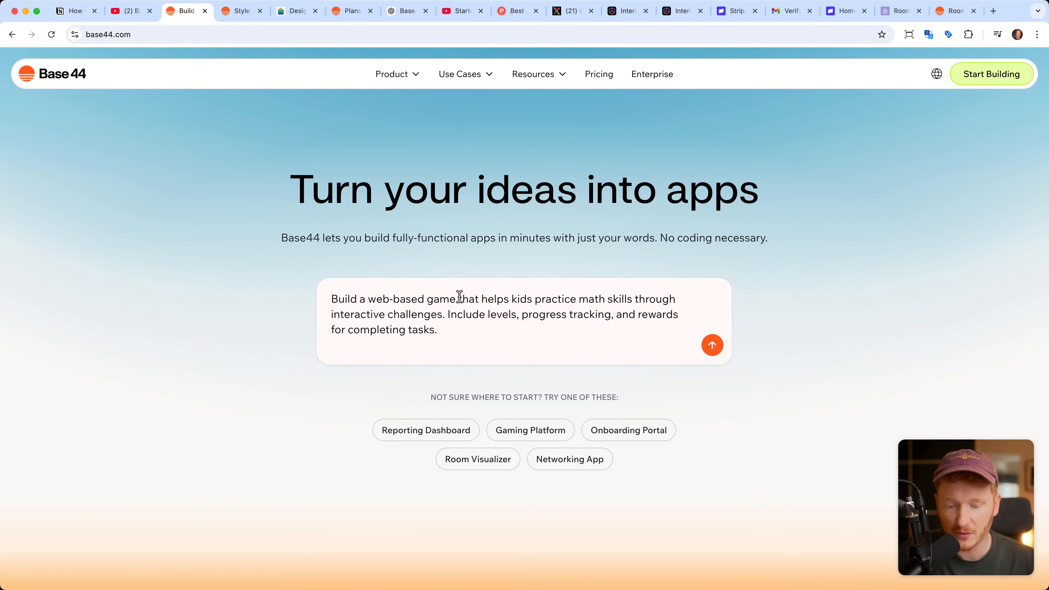
{"action": "left_click_drag", "start_coordinate": [475, 330], "coordinate": [281, 272]}
{"action": "key", "text": "BackSpace"}
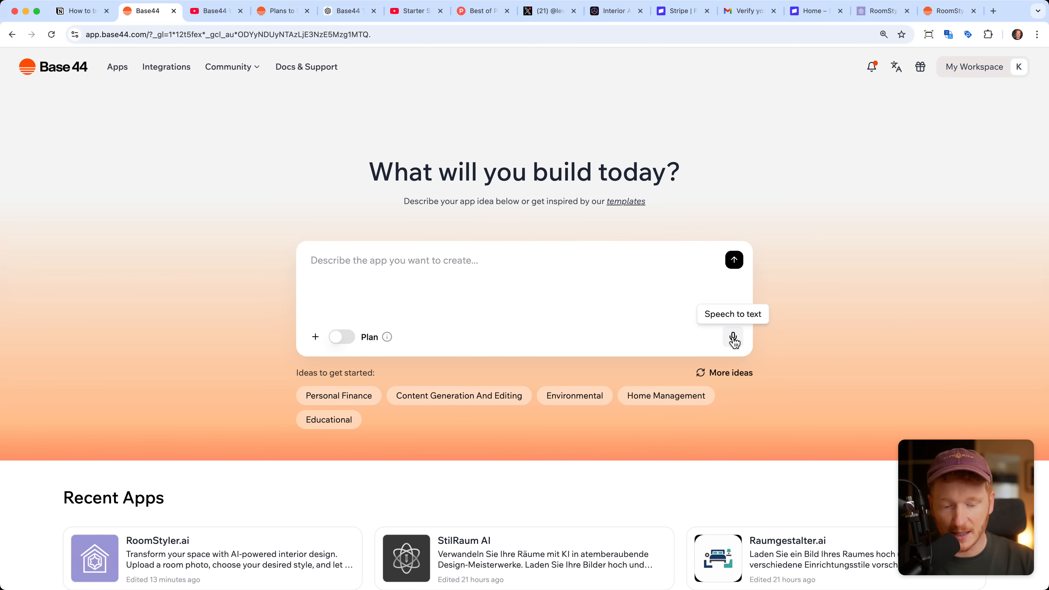
Step: Dictate and submit a prompt for a room visualizer with photo upload, eight interior styles, an optional comment, AI image generation and a comparison slider
{"action": "left_click", "coordinate": [733, 338]}
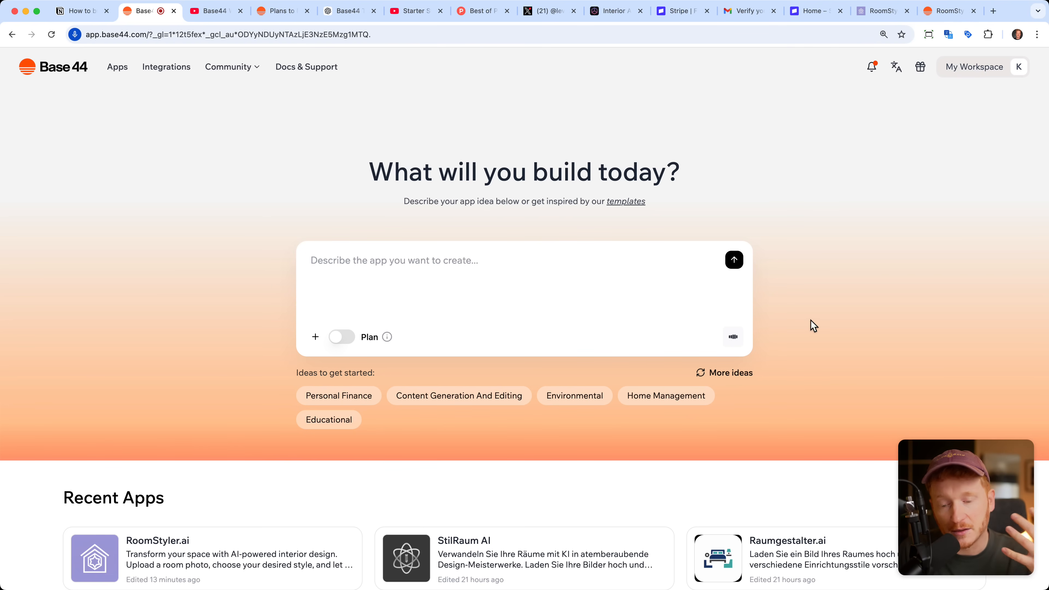
{"action": "left_click", "coordinate": [733, 336]}
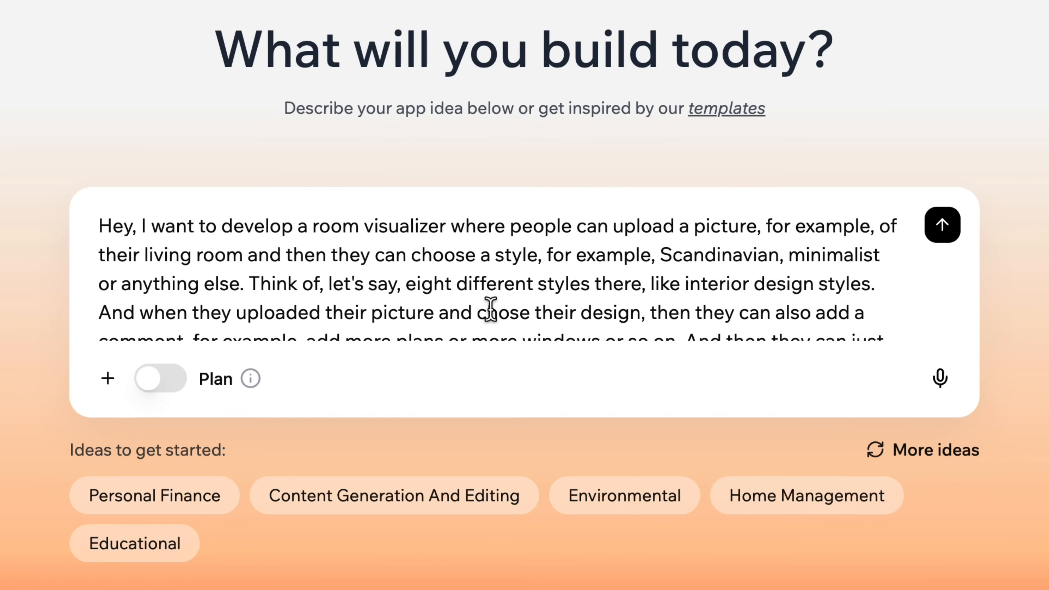
{"action": "scroll", "coordinate": [507, 303], "scroll_direction": "down", "scroll_amount": 5}
{"action": "scroll", "coordinate": [490, 304], "scroll_direction": "up", "scroll_amount": 5}
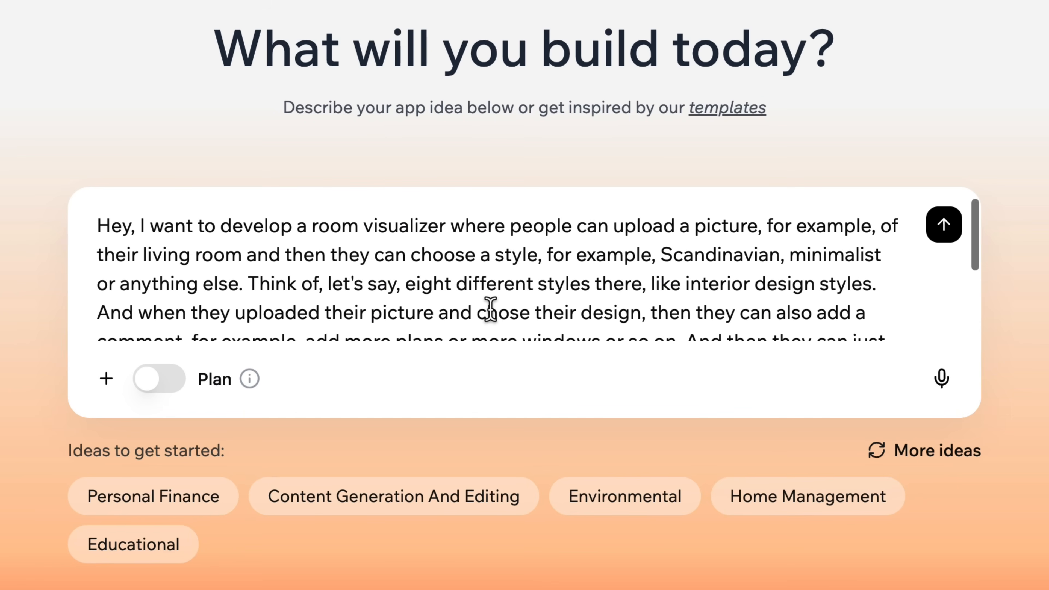
{"action": "scroll", "coordinate": [489, 307], "scroll_direction": "down", "scroll_amount": 5}
{"action": "left_click", "coordinate": [107, 378]}
{"action": "left_click", "coordinate": [471, 339]}
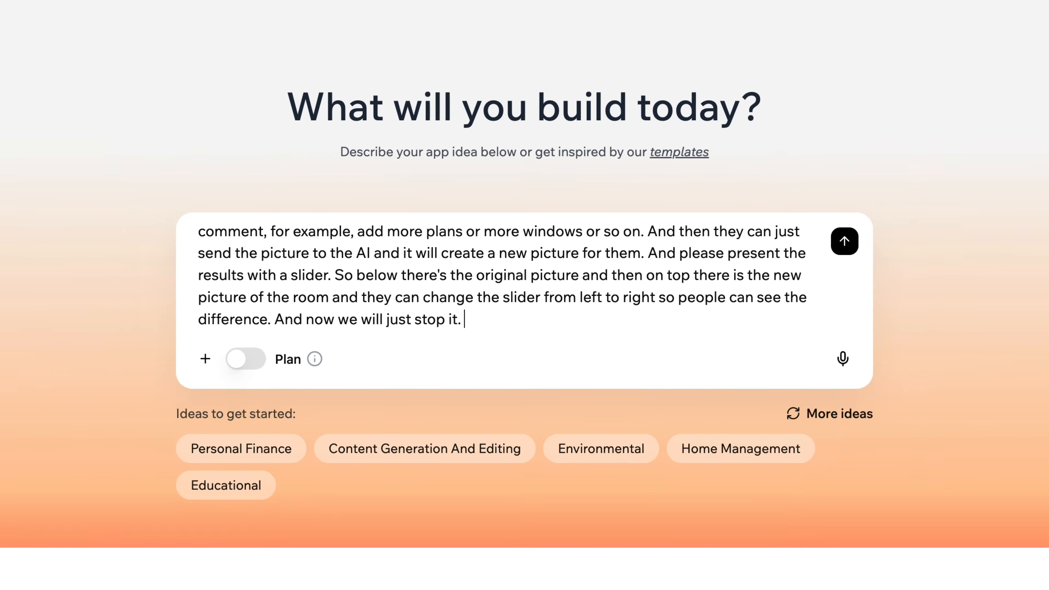
{"action": "scroll", "coordinate": [820, 257], "scroll_direction": "up", "scroll_amount": 3}
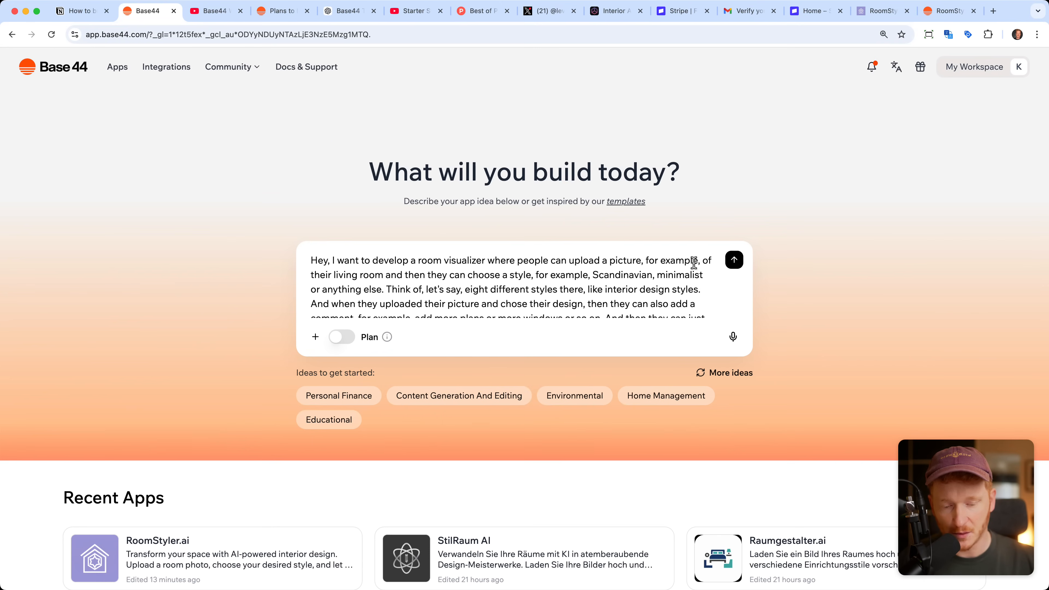
{"action": "left_click", "coordinate": [735, 269]}
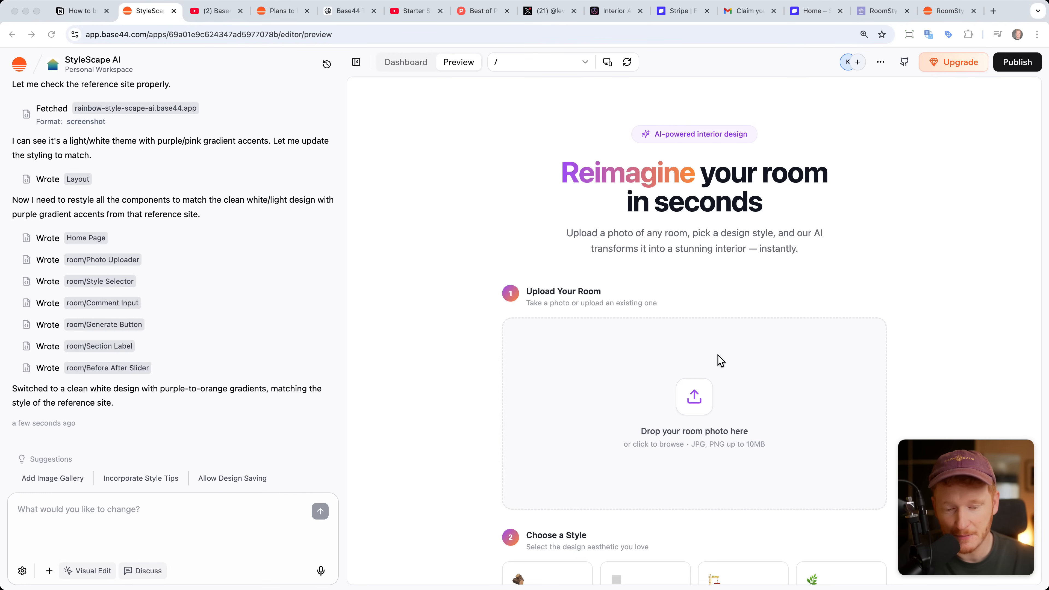
Step: Upload the meeting room photo with the orange table as the room picture in the app preview
{"action": "scroll", "coordinate": [718, 359], "scroll_direction": "down", "scroll_amount": 1}
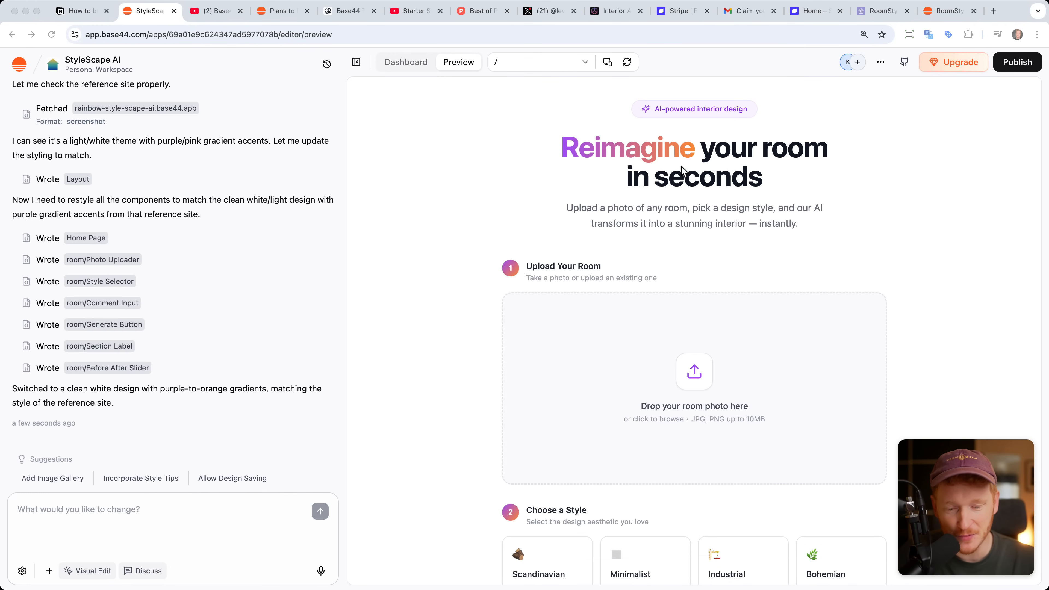
{"action": "scroll", "coordinate": [746, 247], "scroll_direction": "down", "scroll_amount": 4}
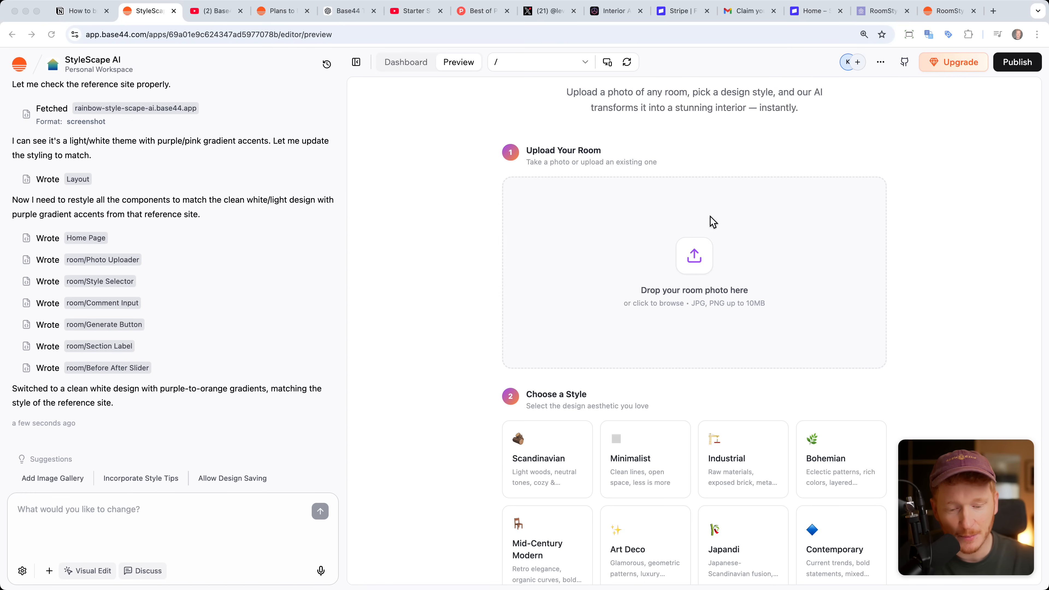
{"action": "scroll", "coordinate": [711, 305], "scroll_direction": "down", "scroll_amount": 5}
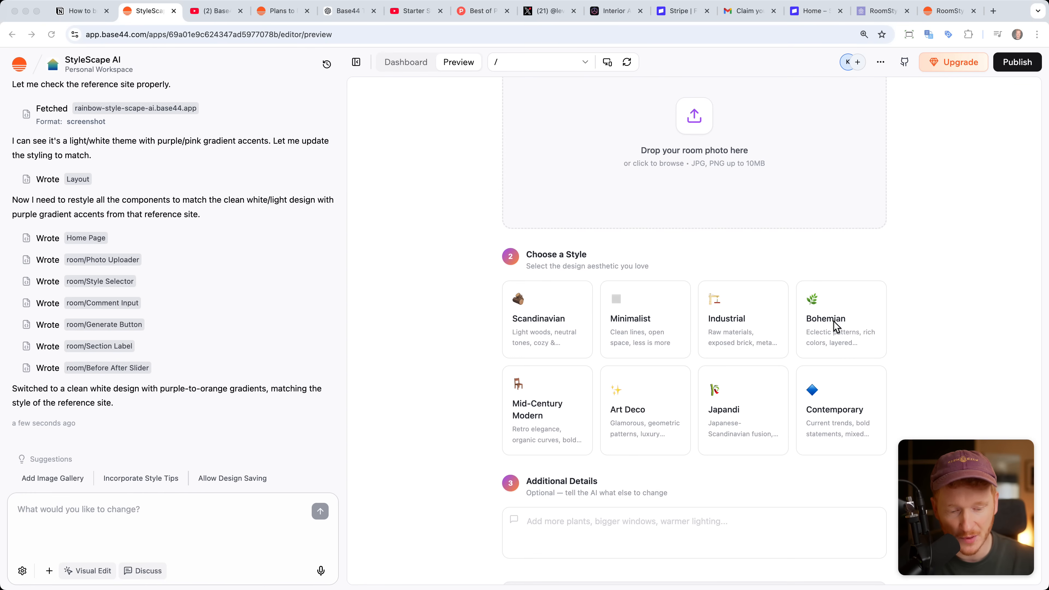
{"action": "scroll", "coordinate": [834, 326], "scroll_direction": "up", "scroll_amount": 5}
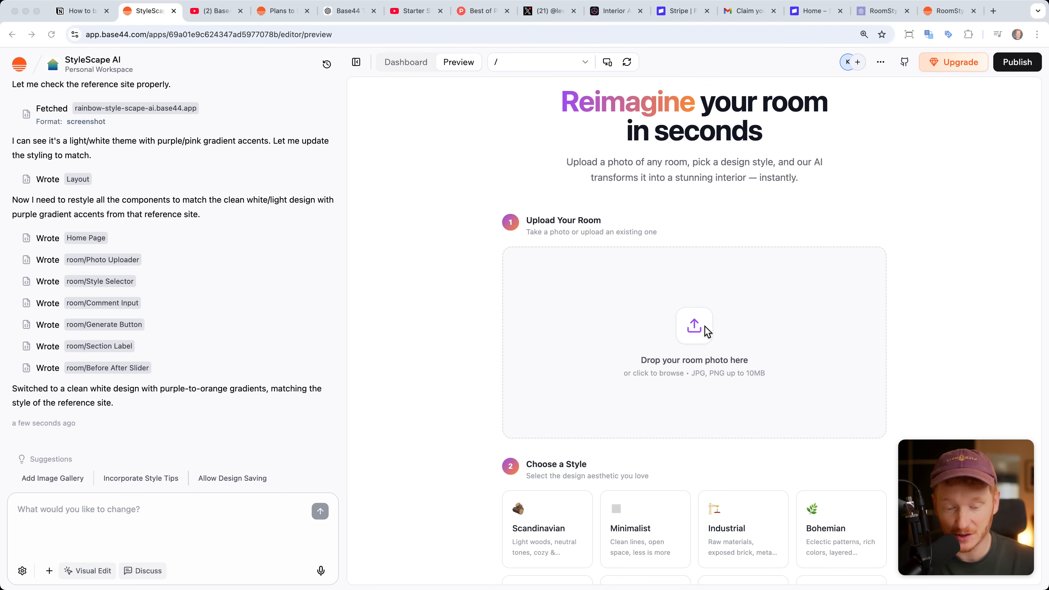
{"action": "left_click", "coordinate": [708, 332]}
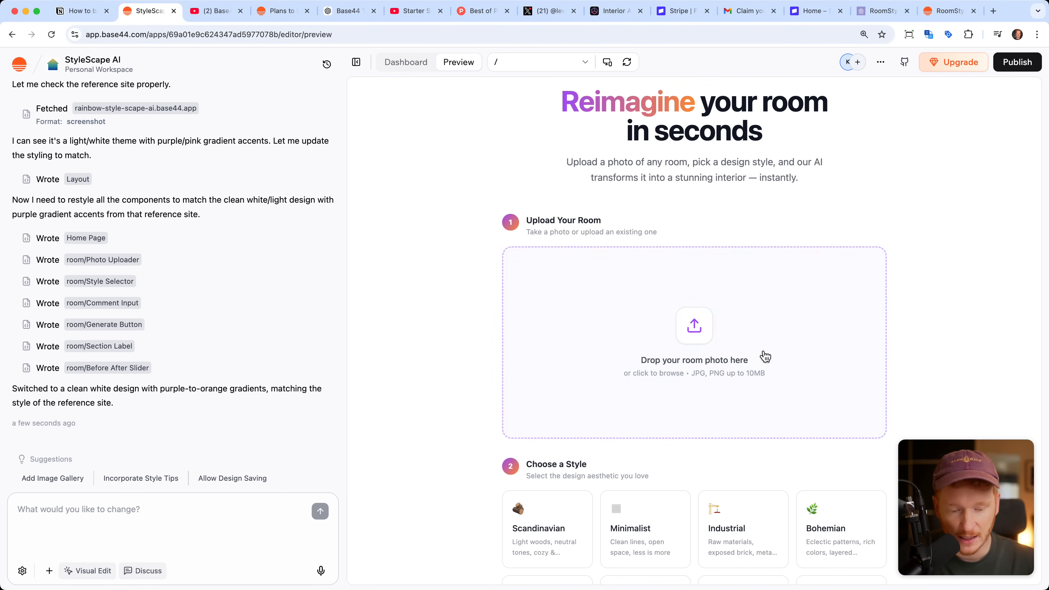
{"action": "left_click", "coordinate": [691, 319]}
{"action": "left_click", "coordinate": [227, 233]}
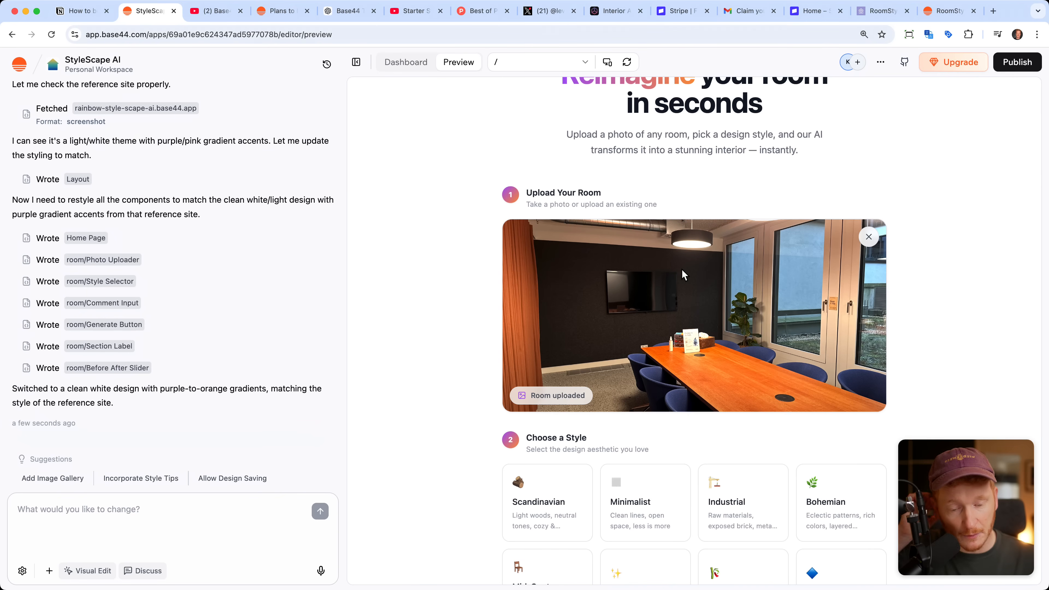
Step: Choose Scandinavian as the design style for the uploaded room
{"action": "scroll", "coordinate": [660, 392], "scroll_direction": "down", "scroll_amount": 1}
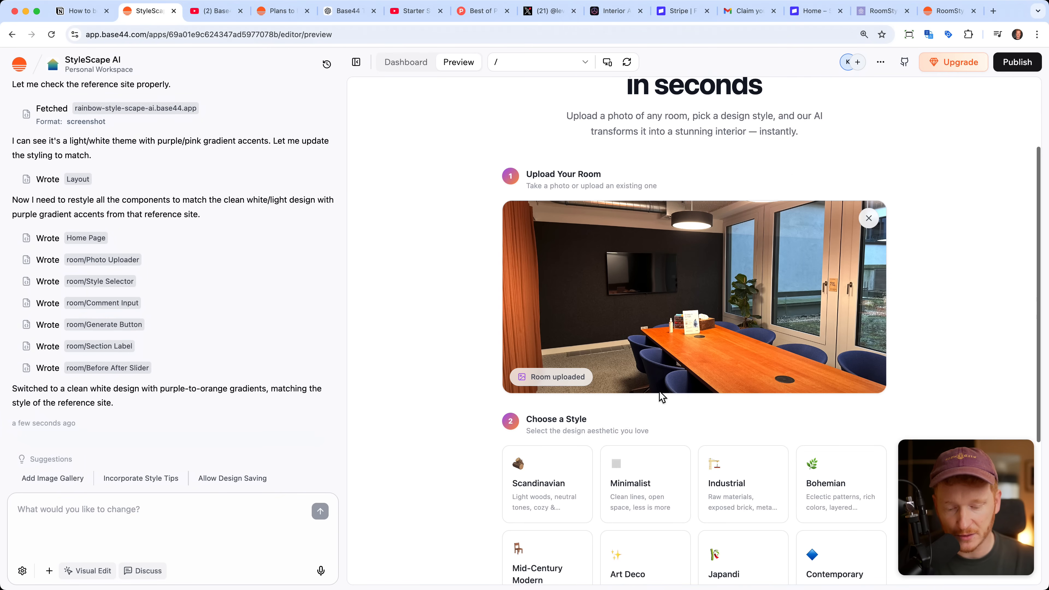
{"action": "scroll", "coordinate": [659, 396], "scroll_direction": "down", "scroll_amount": 5}
{"action": "left_click", "coordinate": [540, 376]}
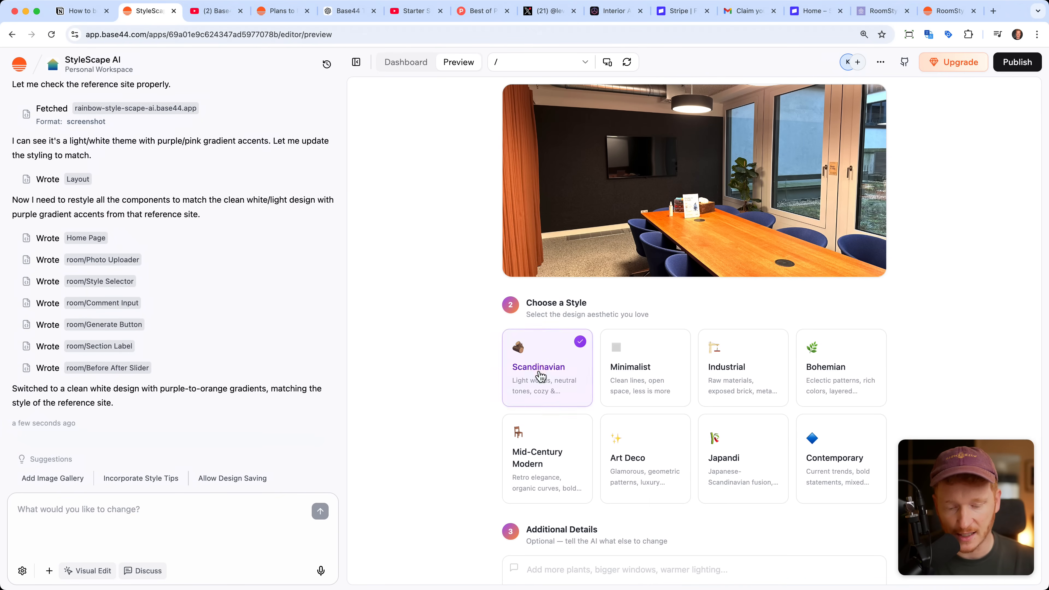
Step: Generate the Scandinavian redesign of the uploaded room and compare the before and after images with the slider
{"action": "scroll", "coordinate": [578, 405], "scroll_direction": "down", "scroll_amount": 5}
{"action": "left_click", "coordinate": [680, 528]}
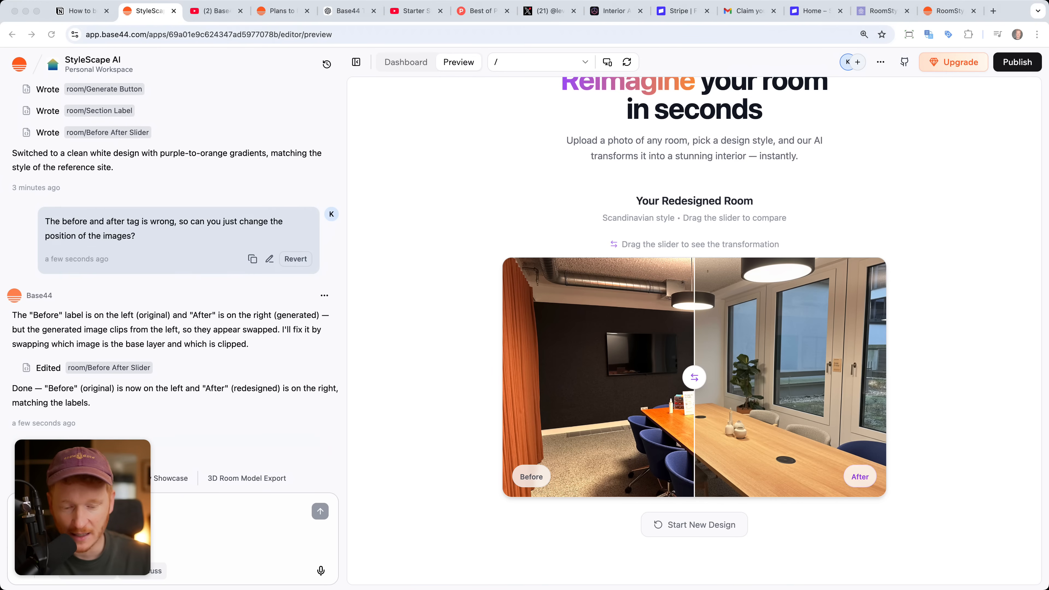
{"action": "left_click", "coordinate": [629, 344]}
{"action": "mouse_move", "coordinate": [693, 381]}
{"action": "left_mouse_down"}
{"action": "mouse_move", "coordinate": [578, 375]}
{"action": "mouse_move", "coordinate": [825, 375]}
{"action": "mouse_move", "coordinate": [555, 374]}
{"action": "mouse_move", "coordinate": [829, 377]}
{"action": "mouse_move", "coordinate": [536, 374]}
{"action": "mouse_move", "coordinate": [529, 407]}
{"action": "mouse_move", "coordinate": [634, 375]}
{"action": "mouse_move", "coordinate": [791, 375]}
{"action": "mouse_move", "coordinate": [600, 383]}
{"action": "mouse_move", "coordinate": [571, 375]}
{"action": "mouse_move", "coordinate": [754, 375]}
{"action": "mouse_move", "coordinate": [692, 376]}
{"action": "left_mouse_up"}
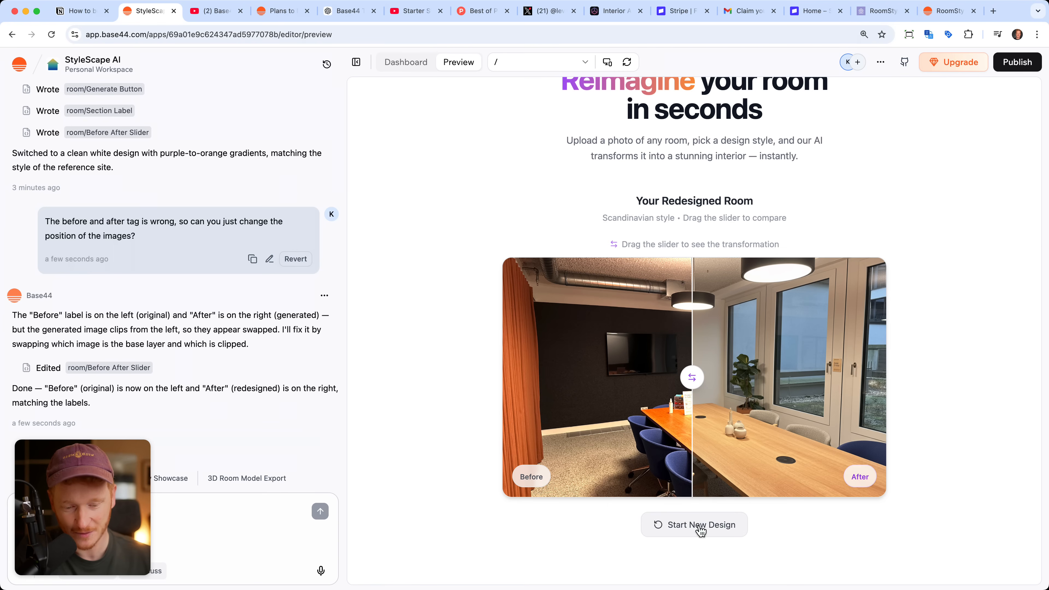
Step: Review the redesign result and the original prompt in the chat, and start a new design in the app preview
{"action": "scroll", "coordinate": [701, 531], "scroll_direction": "up", "scroll_amount": 3}
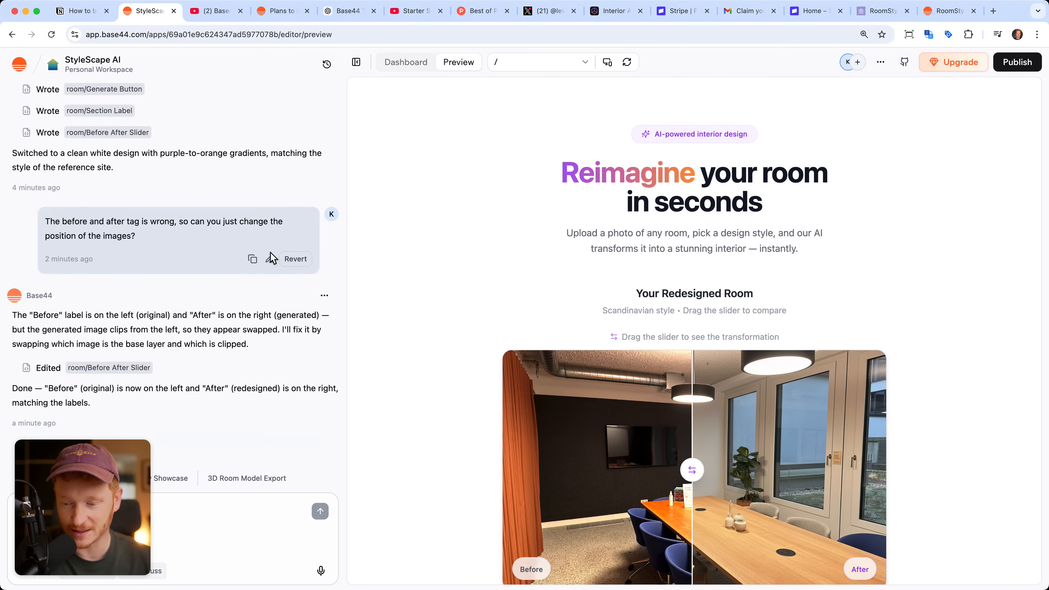
{"action": "scroll", "coordinate": [273, 258], "scroll_direction": "up", "scroll_amount": 15}
{"action": "scroll", "coordinate": [629, 334], "scroll_direction": "down", "scroll_amount": 3}
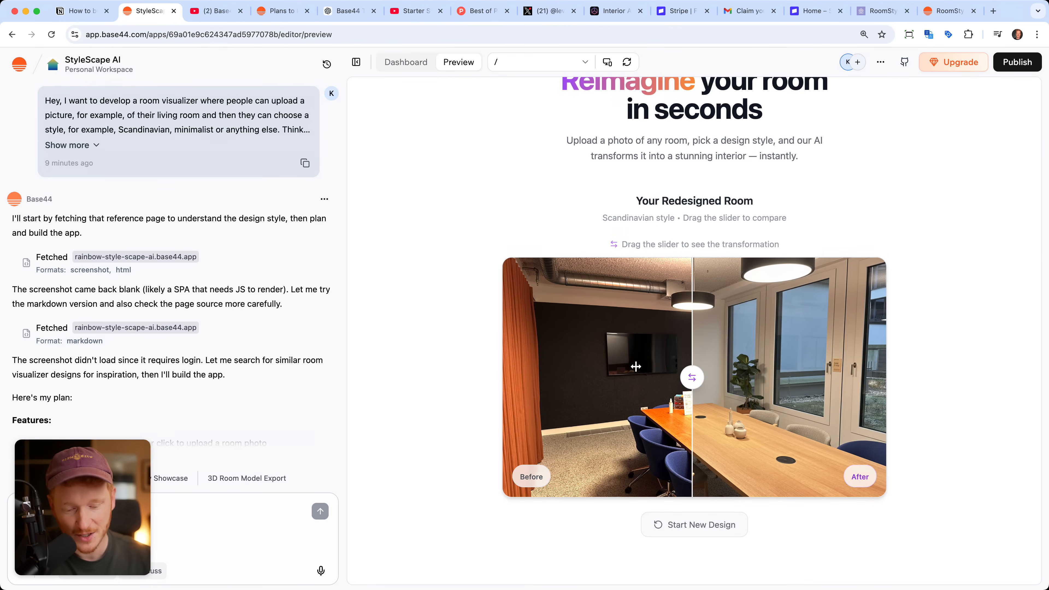
{"action": "left_click", "coordinate": [678, 525]}
{"action": "scroll", "coordinate": [689, 261], "scroll_direction": "down", "scroll_amount": 6}
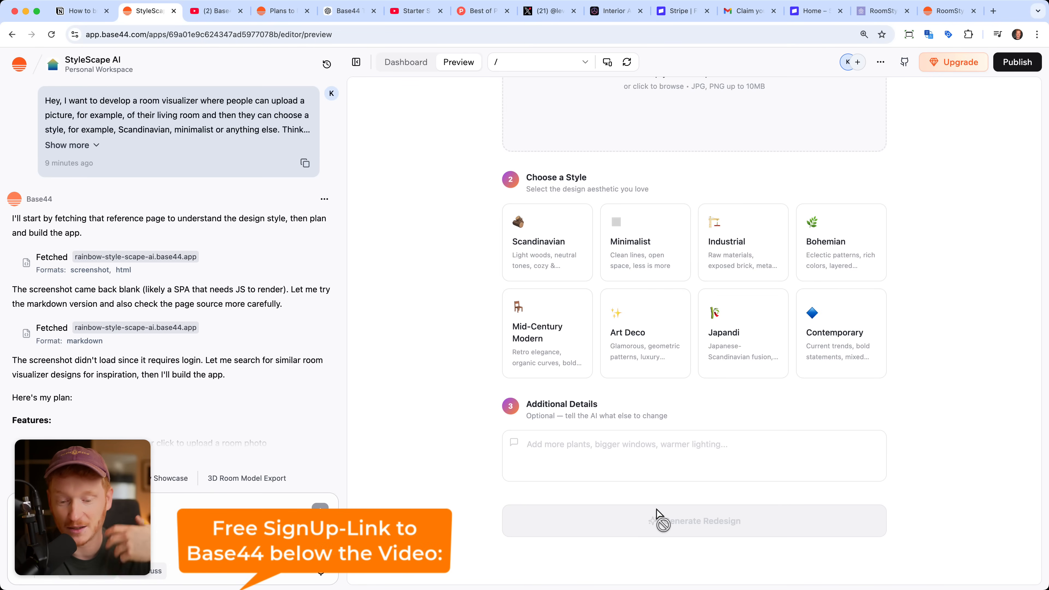
{"action": "scroll", "coordinate": [538, 372], "scroll_direction": "up", "scroll_amount": 9}
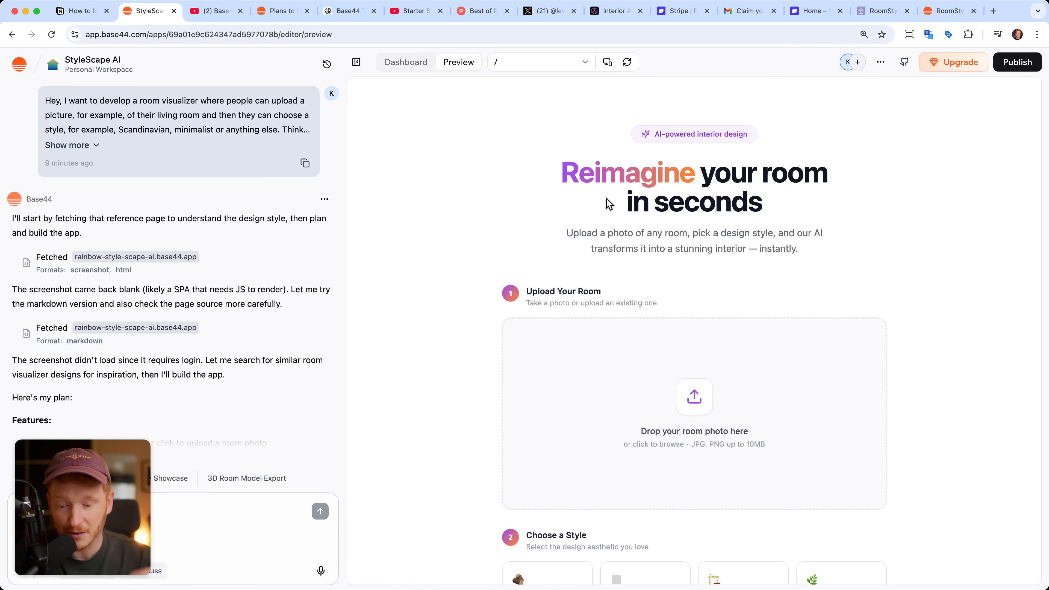
{"action": "left_click_drag", "start_coordinate": [120, 497], "coordinate": [968, 496]}
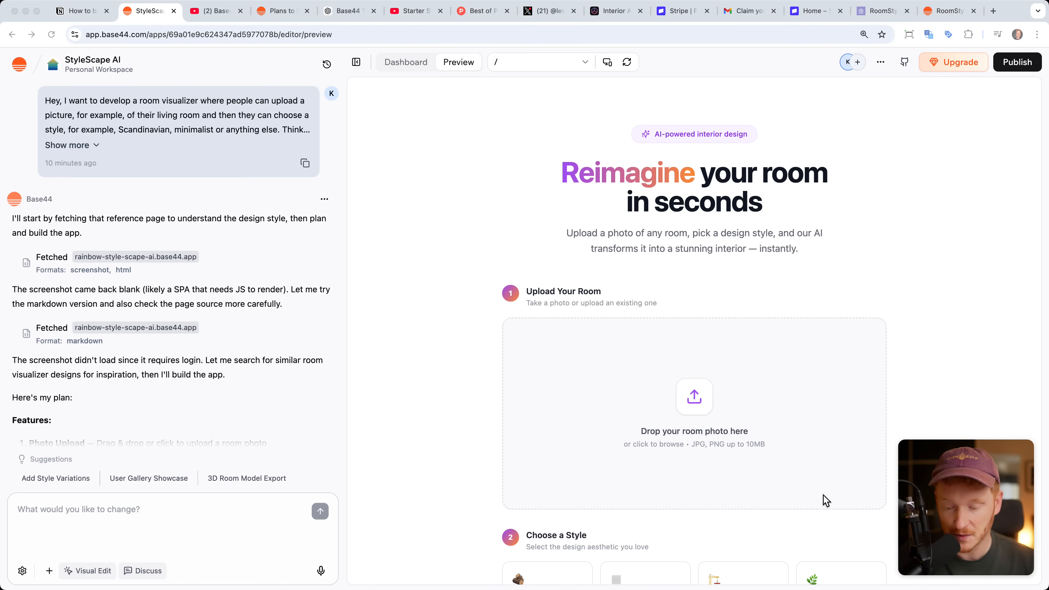
Step: Dictate and submit a prompt for a homepage with headline, Scandinavian slider, app explanation, styles, five-image free plan, $15 premium plan and a database-backed contact page
{"action": "left_click", "coordinate": [321, 570]}
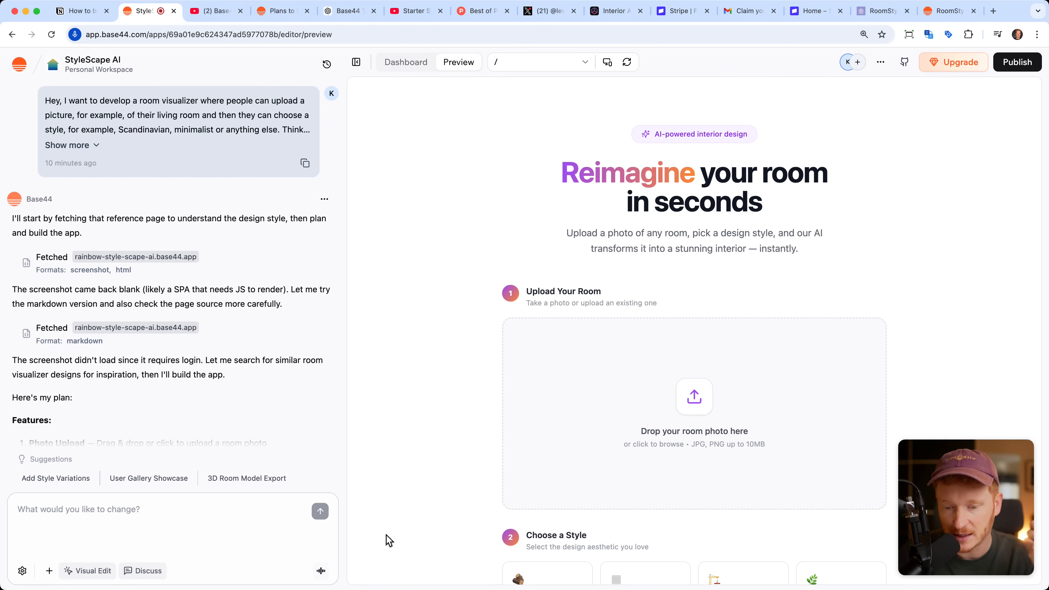
{"action": "left_click", "coordinate": [321, 570]}
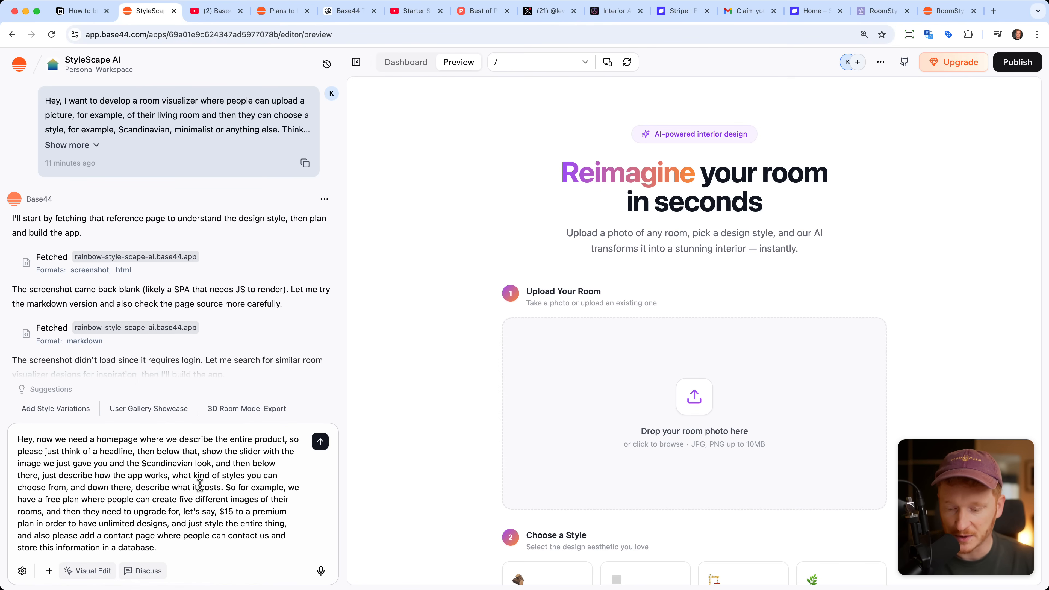
{"action": "left_click", "coordinate": [320, 442]}
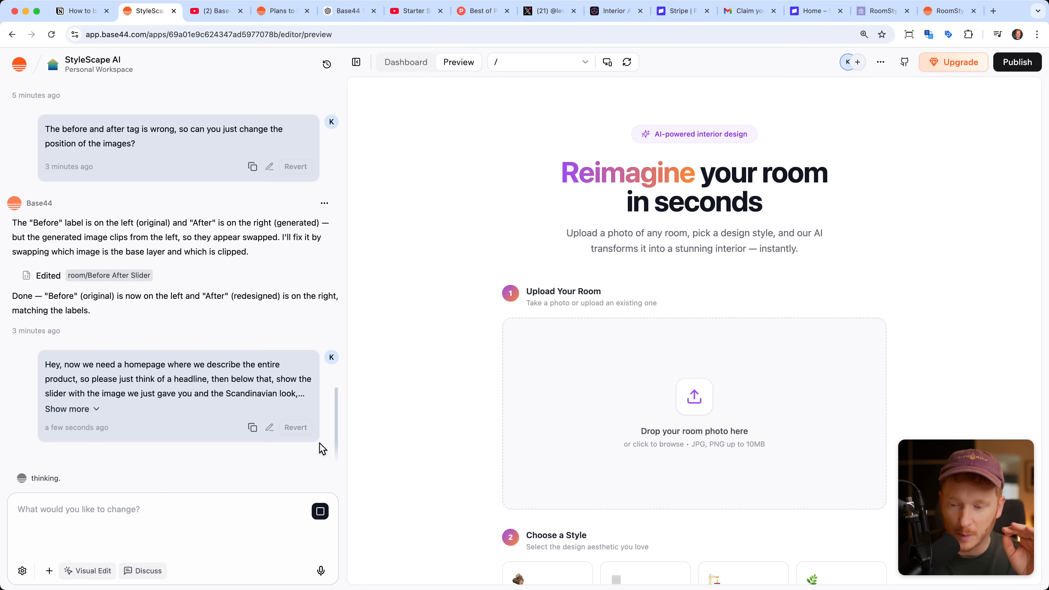
Step: Check the monthly credits of the workspace and compare the message and integration credits of the Base44 pricing plans
{"action": "left_click", "coordinate": [22, 70]}
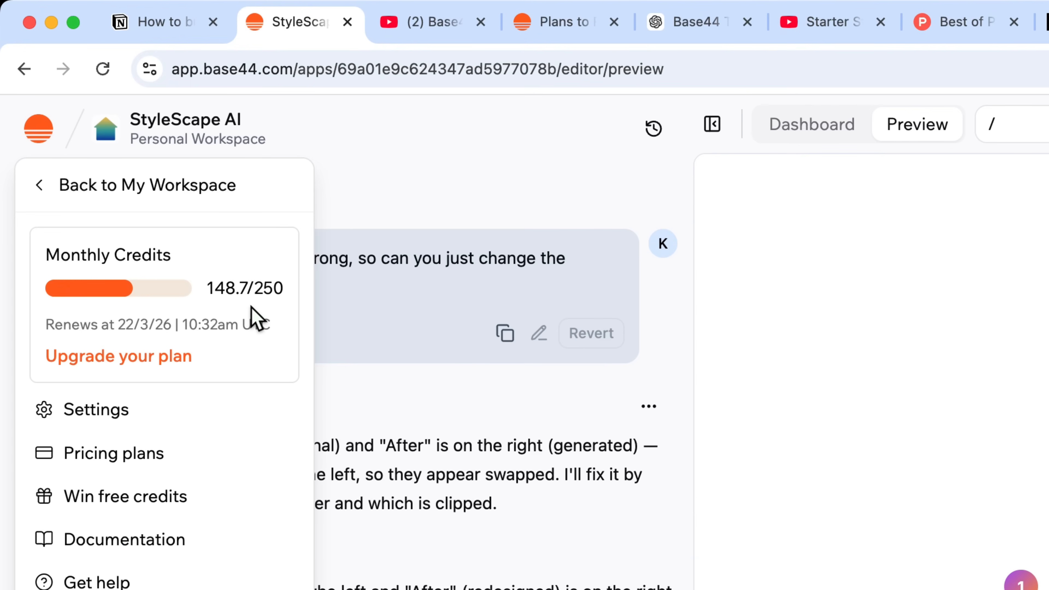
{"action": "left_click", "coordinate": [545, 21]}
{"action": "scroll", "coordinate": [631, 294], "scroll_direction": "down", "scroll_amount": 2}
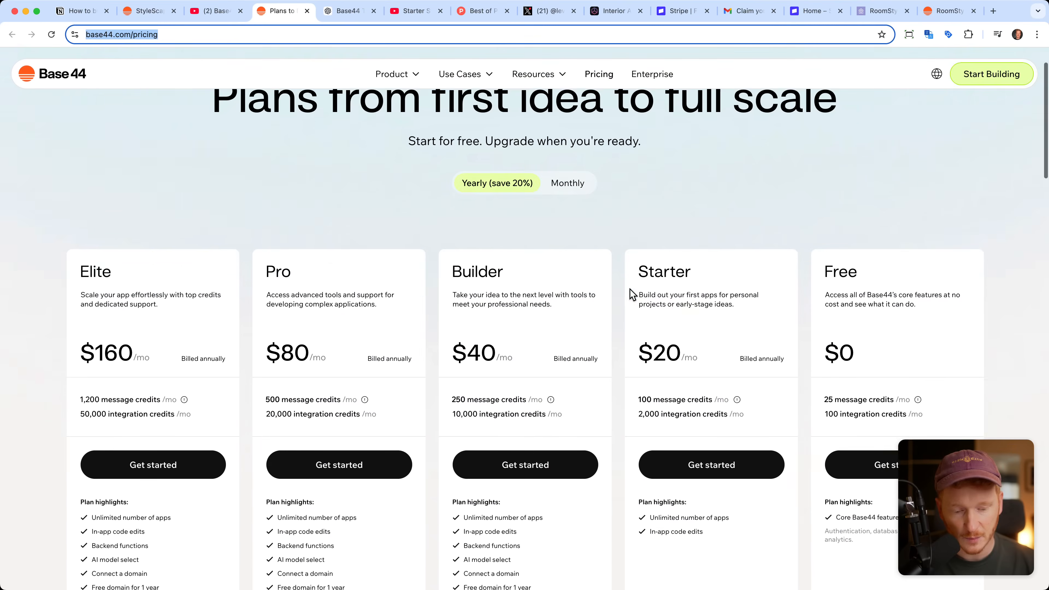
{"action": "scroll", "coordinate": [631, 295], "scroll_direction": "down", "scroll_amount": 3}
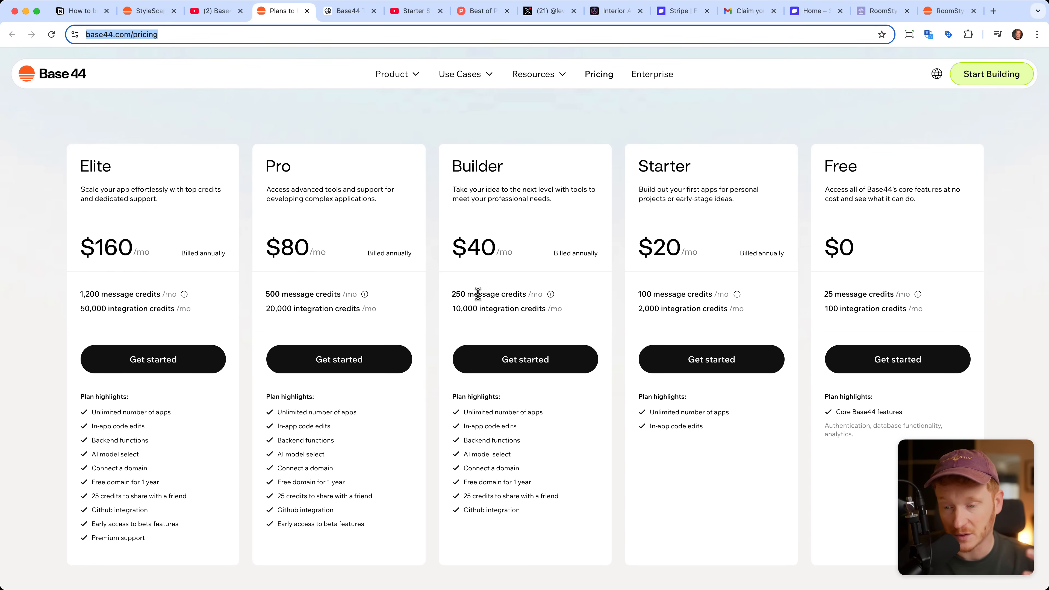
Step: Return to the app editor and examine the room visualizer in the mobile preview before restoring the desktop view
{"action": "left_click", "coordinate": [148, 11]}
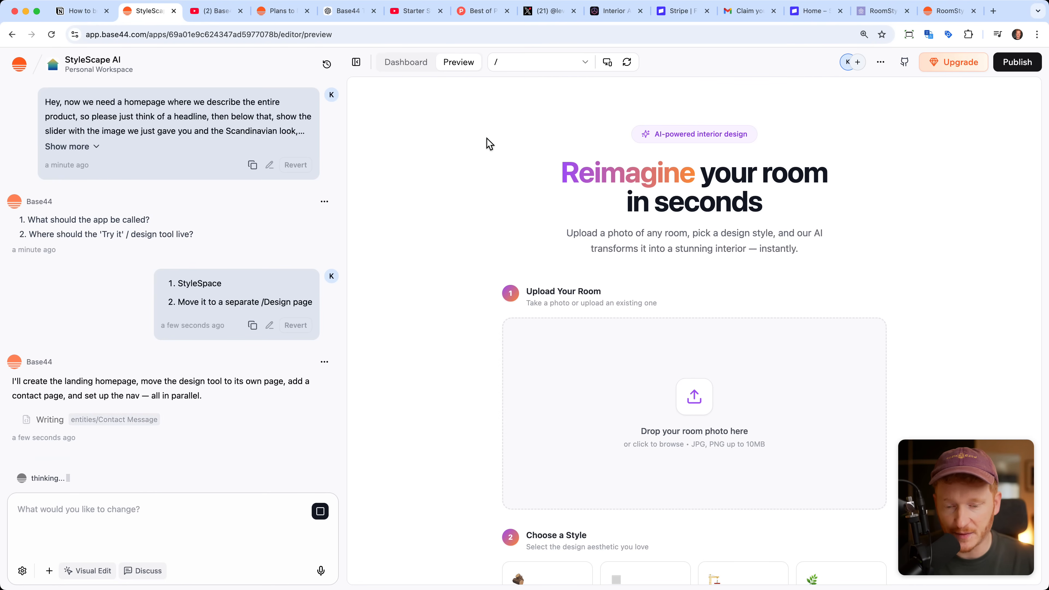
{"action": "left_click", "coordinate": [610, 64]}
{"action": "scroll", "coordinate": [685, 240], "scroll_direction": "down", "scroll_amount": 8}
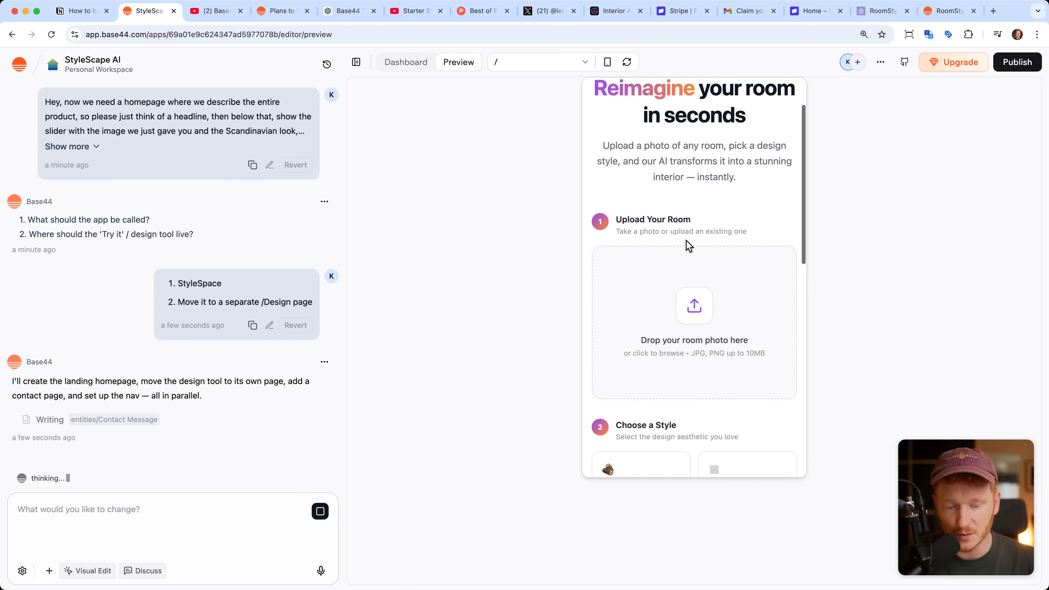
{"action": "scroll", "coordinate": [686, 240], "scroll_direction": "down", "scroll_amount": 5}
{"action": "scroll", "coordinate": [686, 240], "scroll_direction": "up", "scroll_amount": 13}
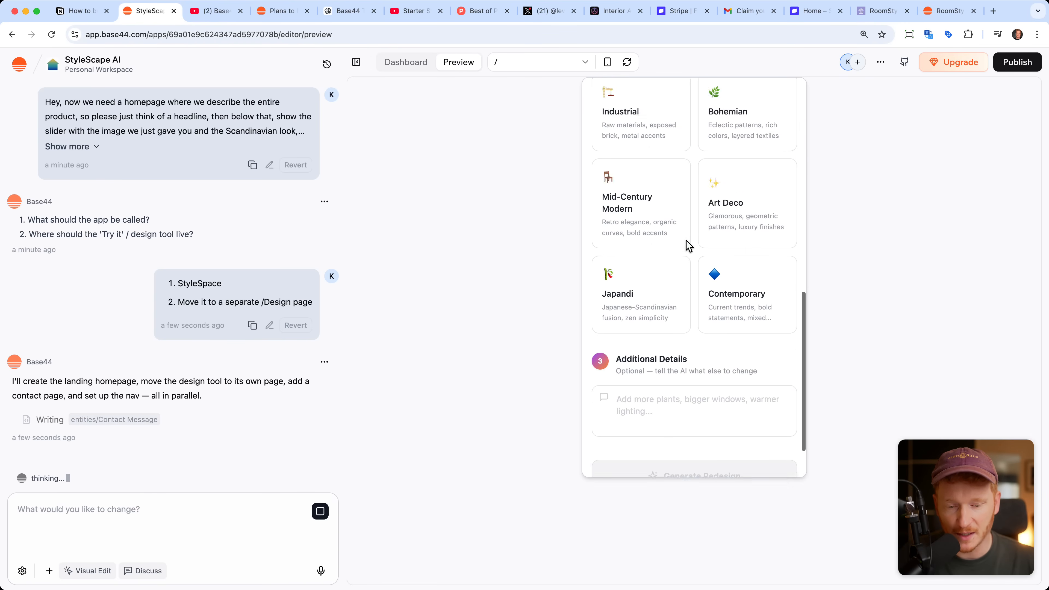
{"action": "left_click", "coordinate": [607, 62]}
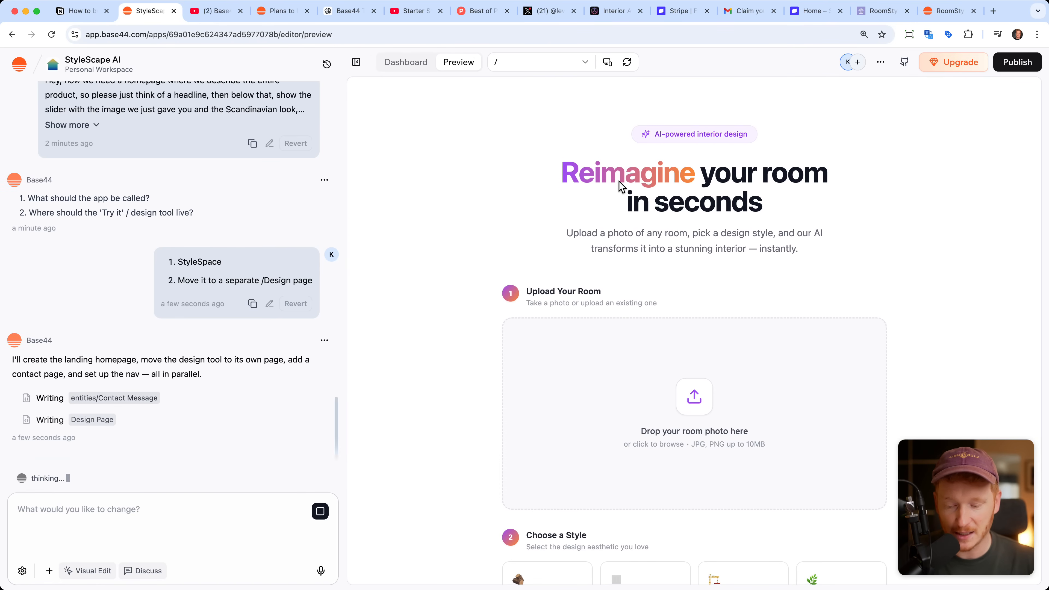
Step: Try to edit the intro paragraph's text with Visual Edit, and open and cancel the file picker for a chat attachment
{"action": "left_click", "coordinate": [91, 571]}
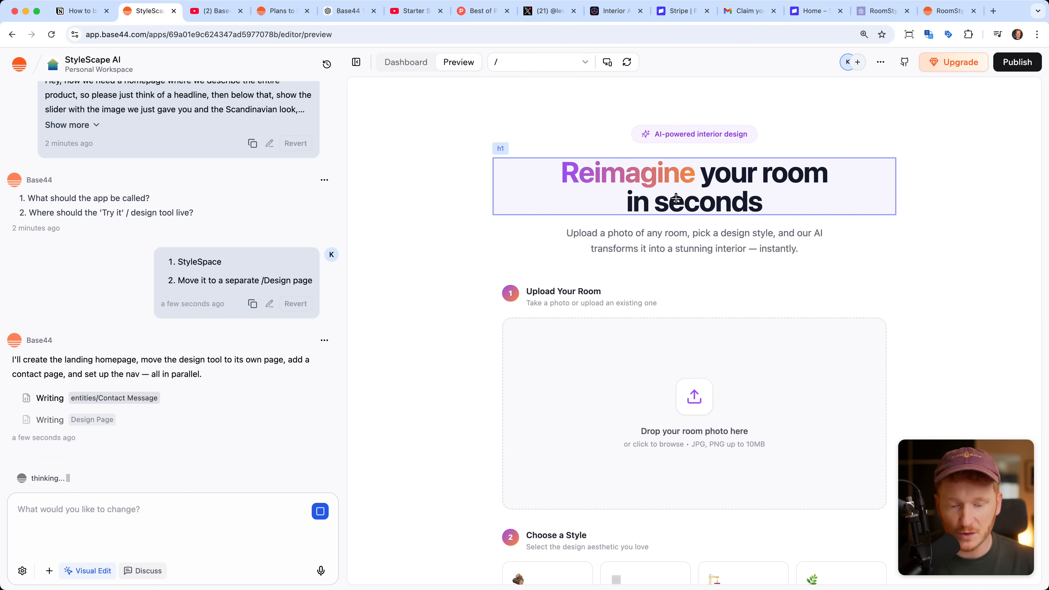
{"action": "left_click", "coordinate": [668, 239]}
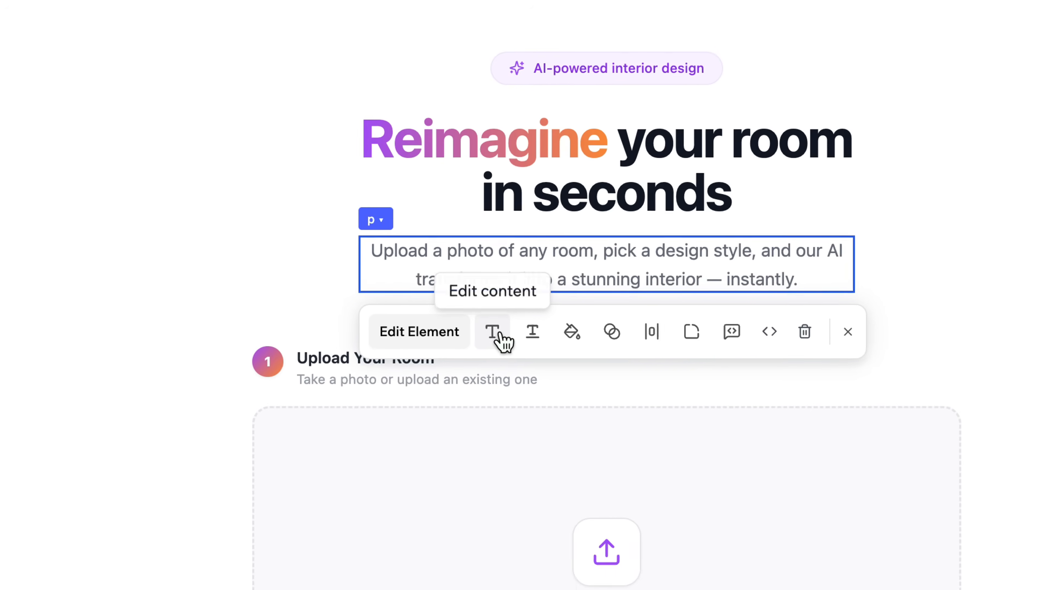
{"action": "left_click", "coordinate": [475, 343]}
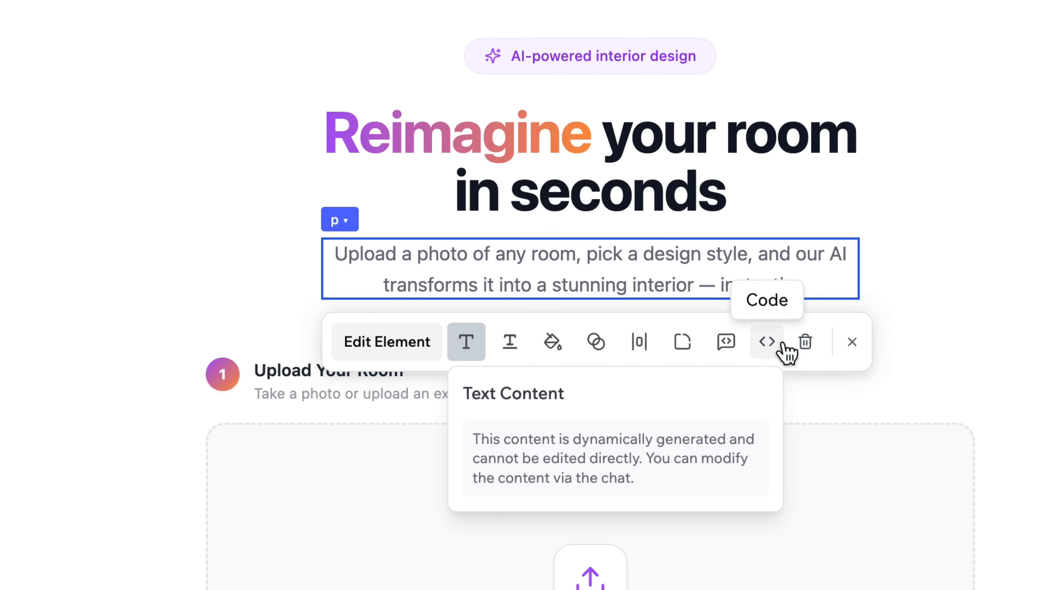
{"action": "left_click", "coordinate": [851, 342]}
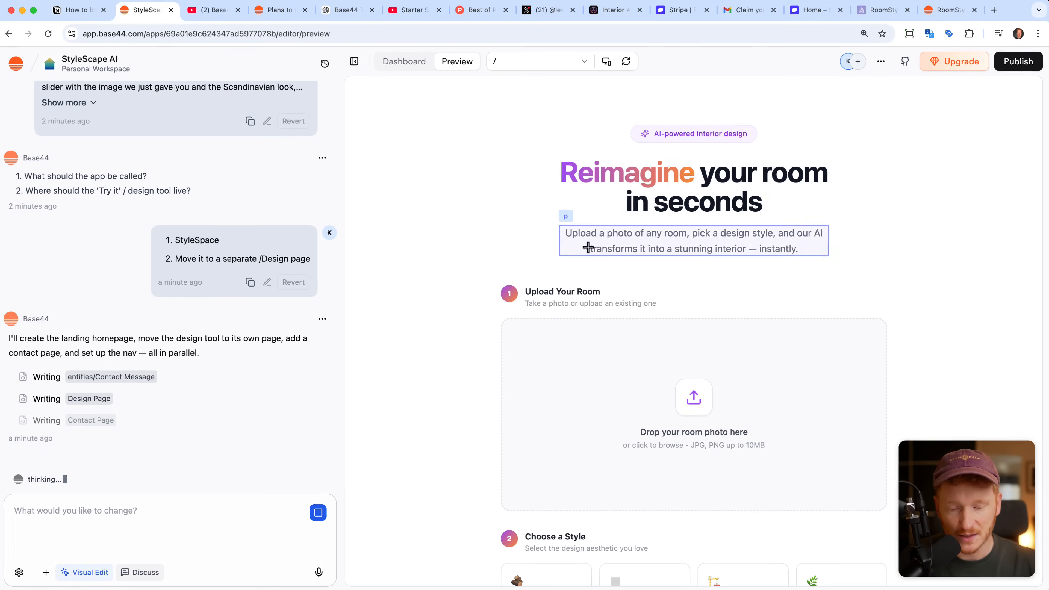
{"action": "left_click", "coordinate": [98, 573]}
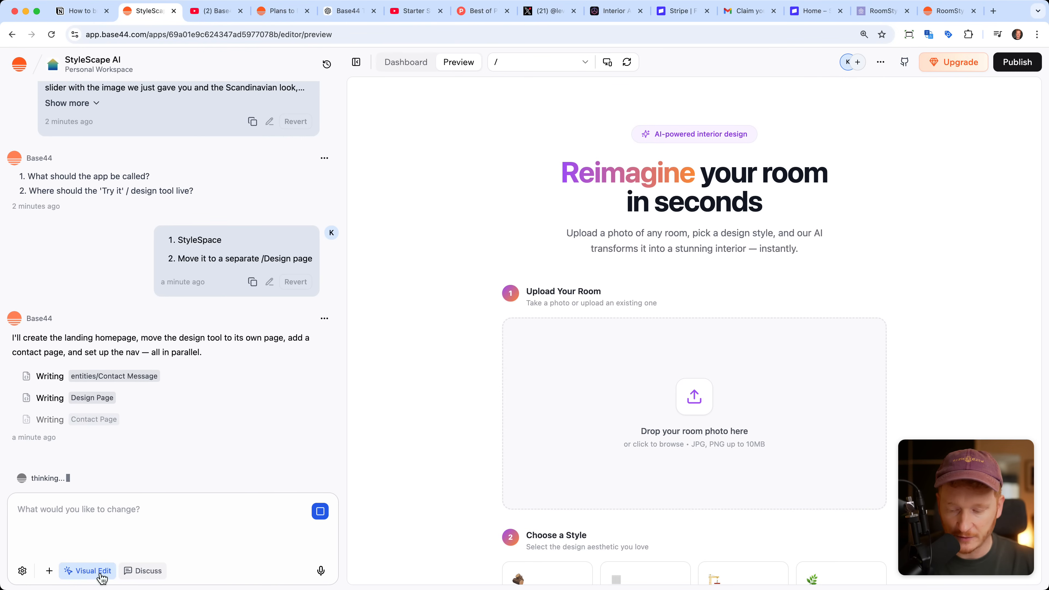
{"action": "left_click", "coordinate": [49, 570]}
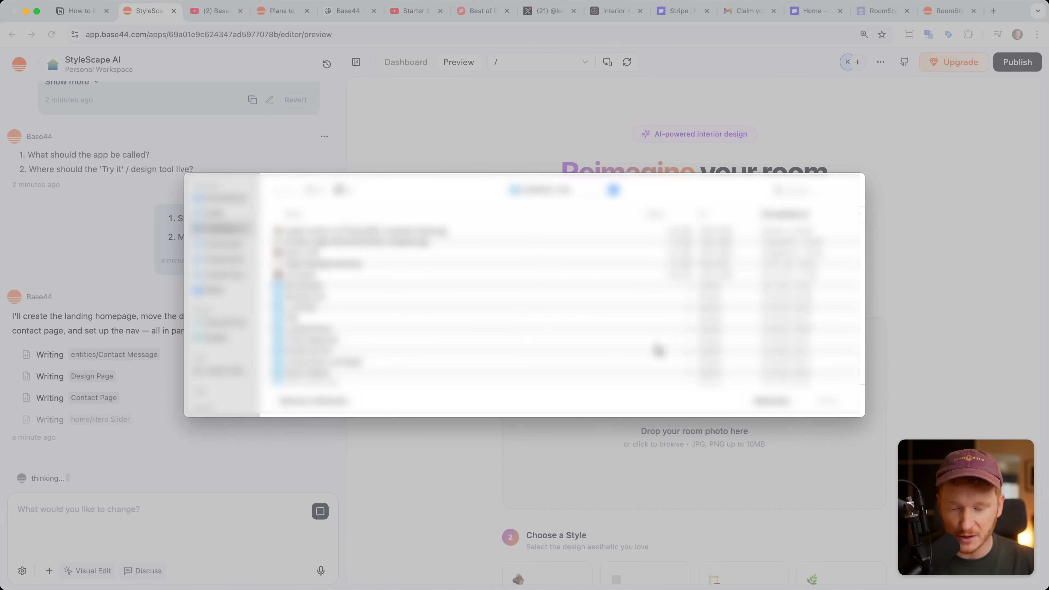
{"action": "left_click", "coordinate": [762, 401]}
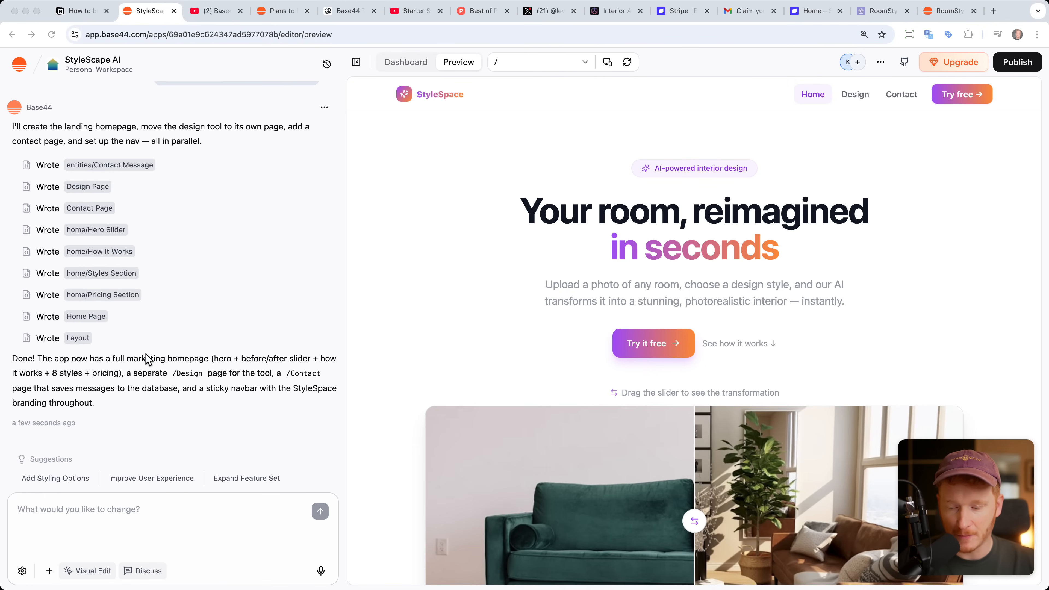
Step: Expand the preview of the new StyleSpace homepage to full width and test its before and after slider
{"action": "scroll", "coordinate": [537, 316], "scroll_direction": "down", "scroll_amount": 2}
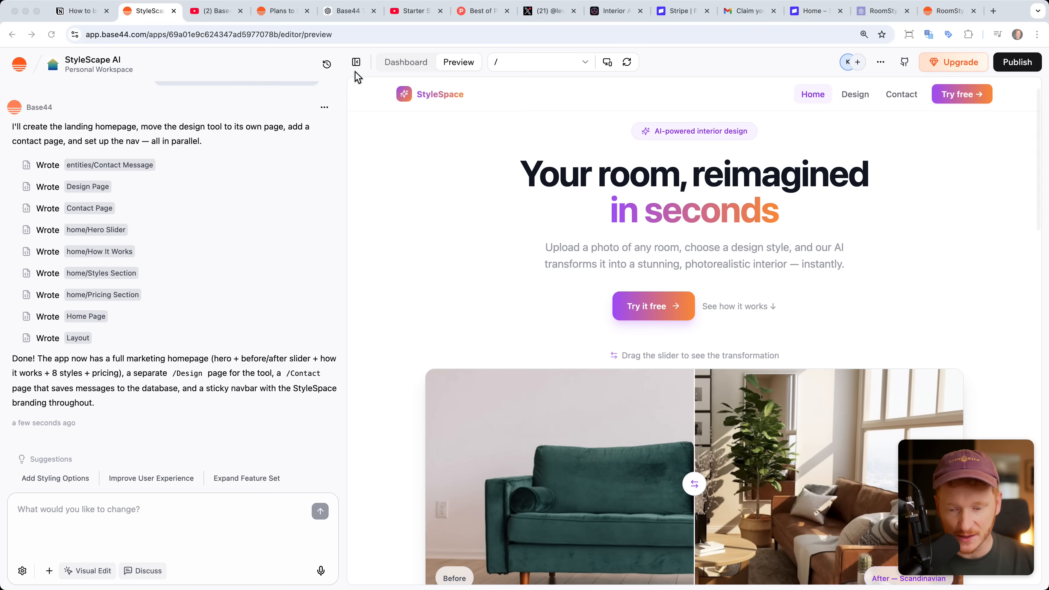
{"action": "left_click", "coordinate": [356, 62]}
{"action": "left_click", "coordinate": [355, 63]}
{"action": "scroll", "coordinate": [593, 254], "scroll_direction": "up", "scroll_amount": 2}
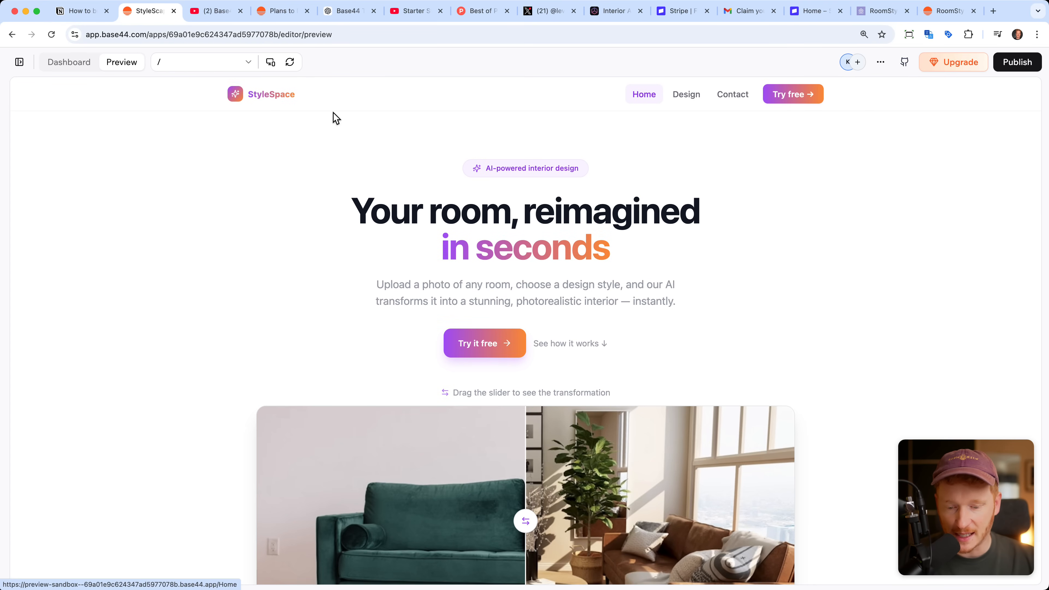
{"action": "scroll", "coordinate": [621, 239], "scroll_direction": "down", "scroll_amount": 5}
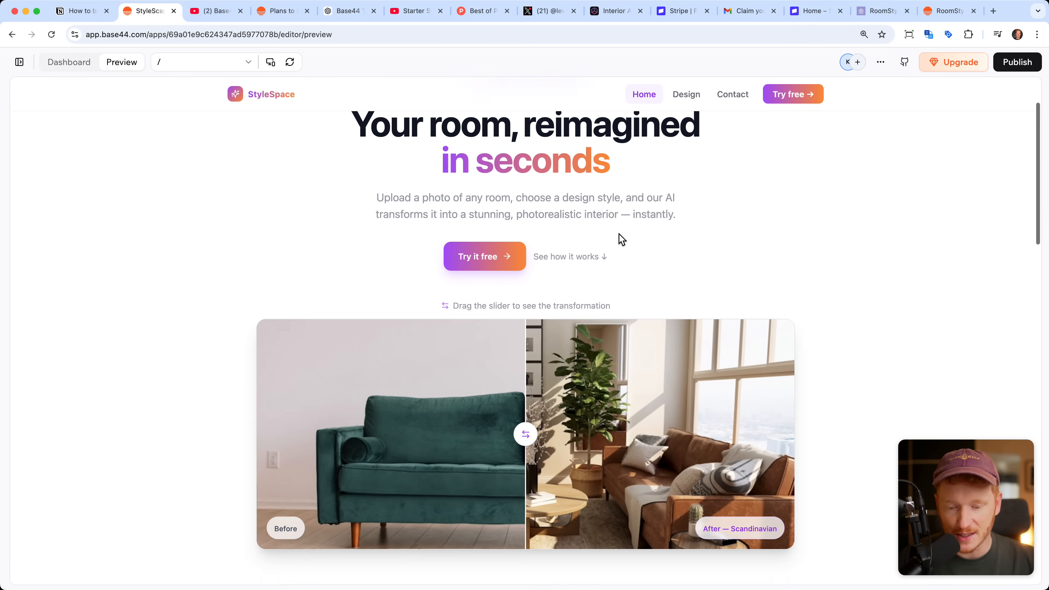
{"action": "scroll", "coordinate": [588, 230], "scroll_direction": "down", "scroll_amount": 4}
{"action": "left_click_drag", "start_coordinate": [525, 281], "coordinate": [501, 284]}
Step: Examine the homepage's How it works, 8 Design Styles and Simple Pricing sections and return to its headline
{"action": "scroll", "coordinate": [646, 446], "scroll_direction": "down", "scroll_amount": 7}
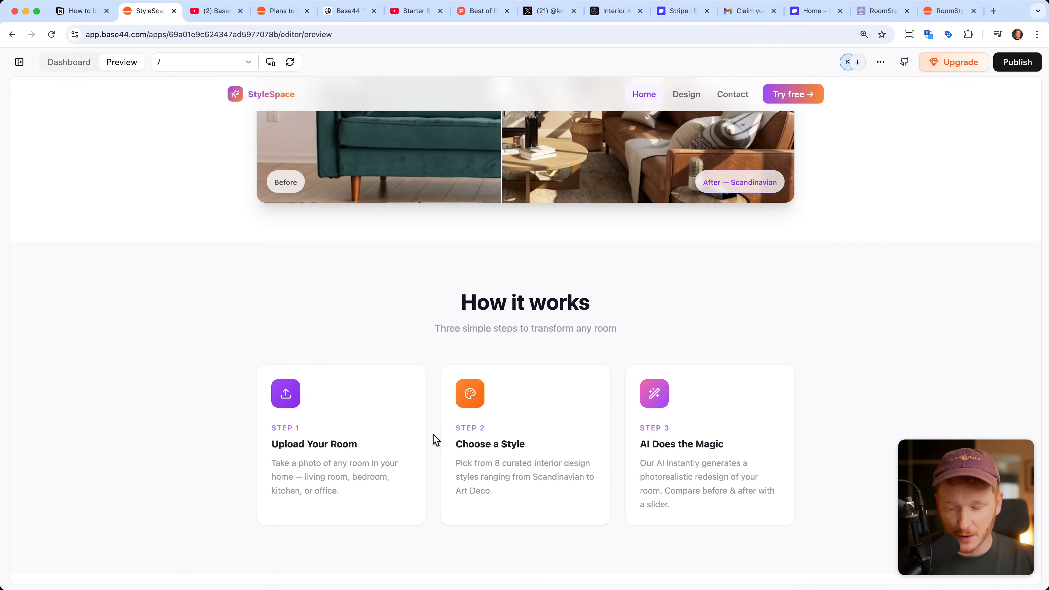
{"action": "scroll", "coordinate": [434, 438], "scroll_direction": "down", "scroll_amount": 5}
{"action": "scroll", "coordinate": [591, 306], "scroll_direction": "down", "scroll_amount": 14}
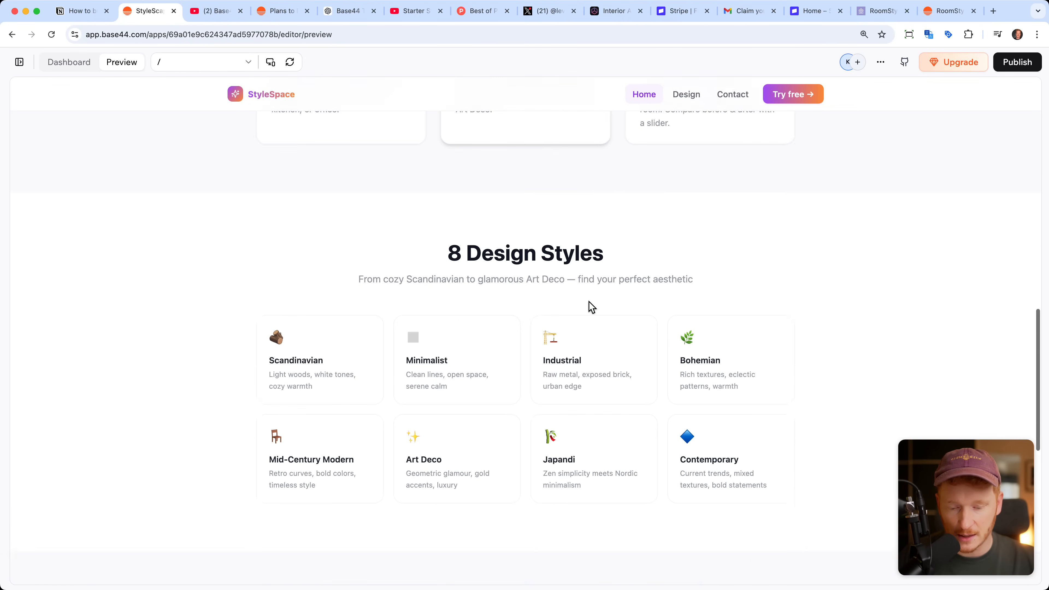
{"action": "scroll", "coordinate": [582, 374], "scroll_direction": "down", "scroll_amount": 10}
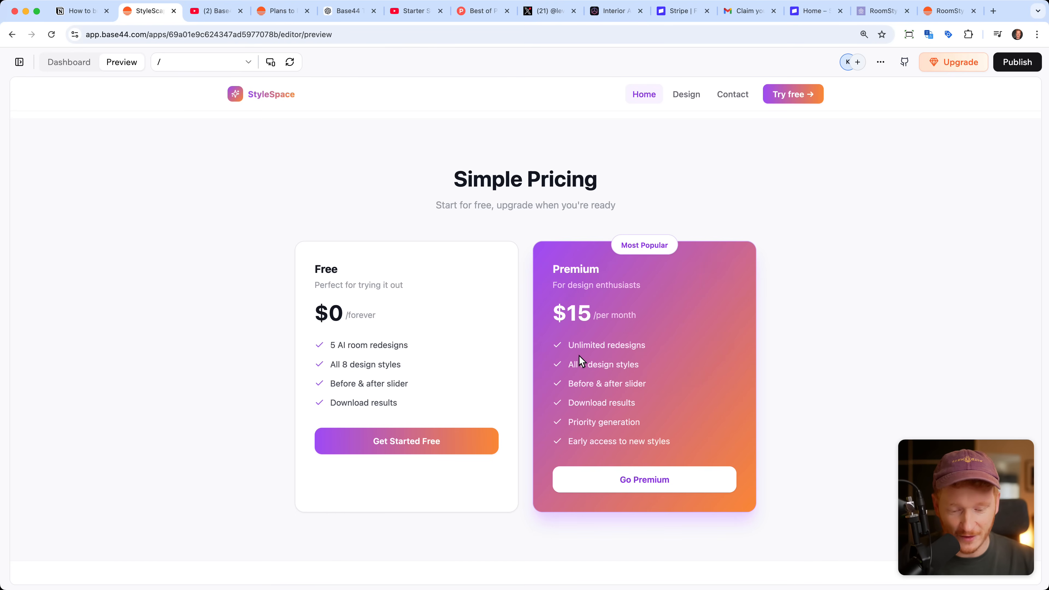
{"action": "scroll", "coordinate": [606, 365], "scroll_direction": "down", "scroll_amount": 2}
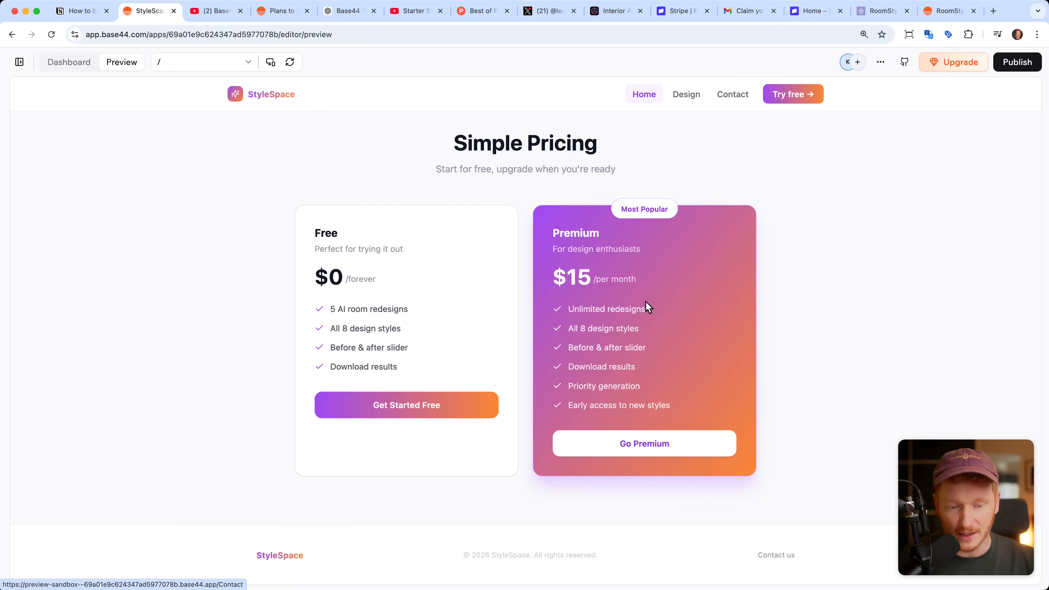
{"action": "scroll", "coordinate": [646, 307], "scroll_direction": "up", "scroll_amount": 20}
{"action": "scroll", "coordinate": [647, 308], "scroll_direction": "up", "scroll_amount": 3}
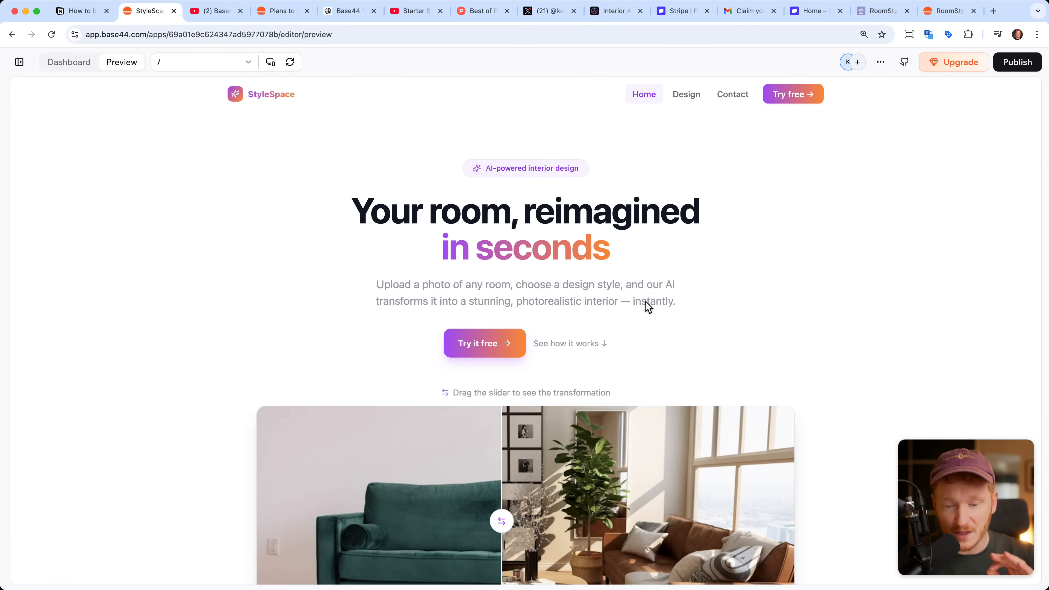
Step: Show the chat beside the preview again, switch to the Stripe website and look over its homepage
{"action": "left_click", "coordinate": [19, 62]}
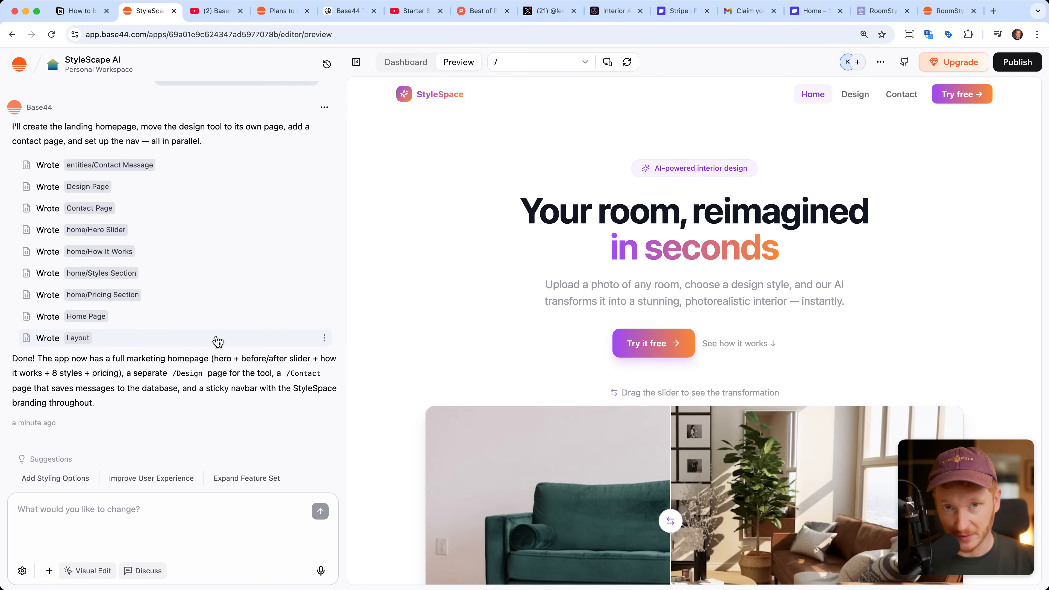
{"action": "left_click", "coordinate": [679, 11]}
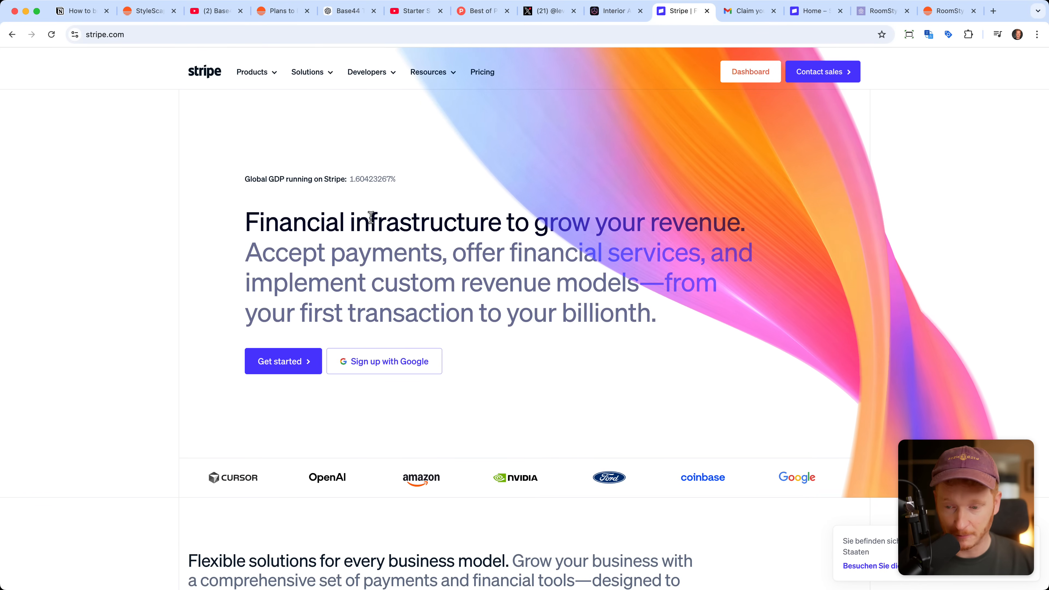
{"action": "scroll", "coordinate": [418, 358], "scroll_direction": "down", "scroll_amount": 10}
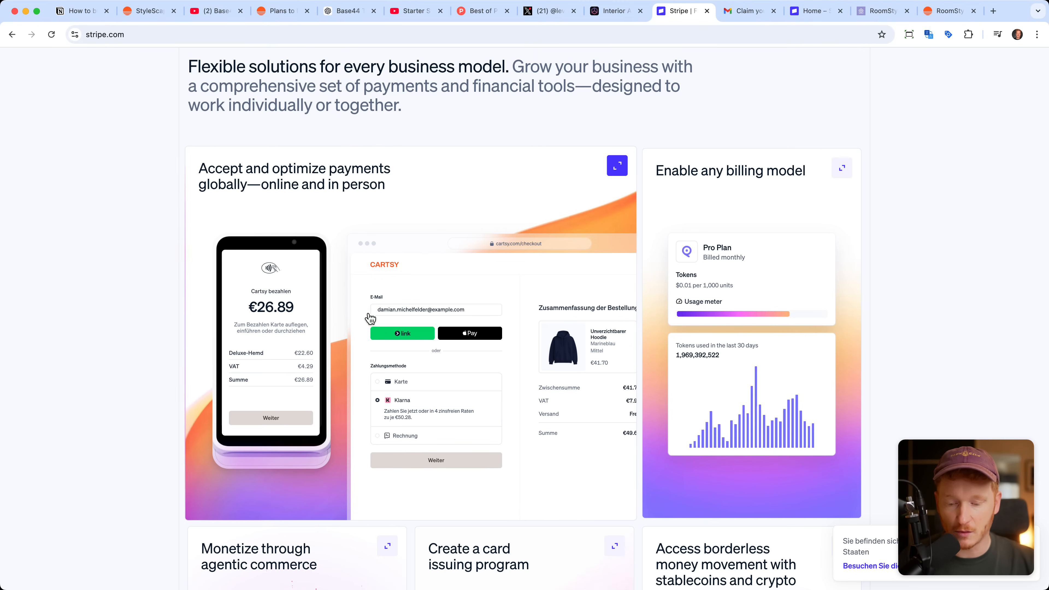
{"action": "scroll", "coordinate": [402, 321], "scroll_direction": "up", "scroll_amount": 10}
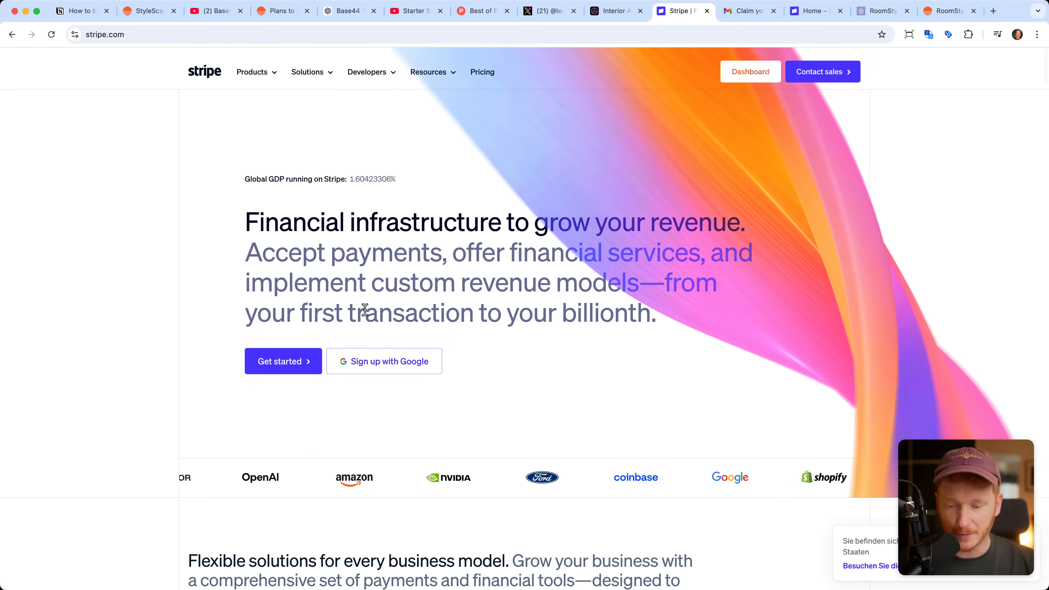
Step: Return to the app builder, ask it to integrate Stripe payments for the homepage's $50 premium plan, and approve the Stripe installation
{"action": "left_click", "coordinate": [168, 15]}
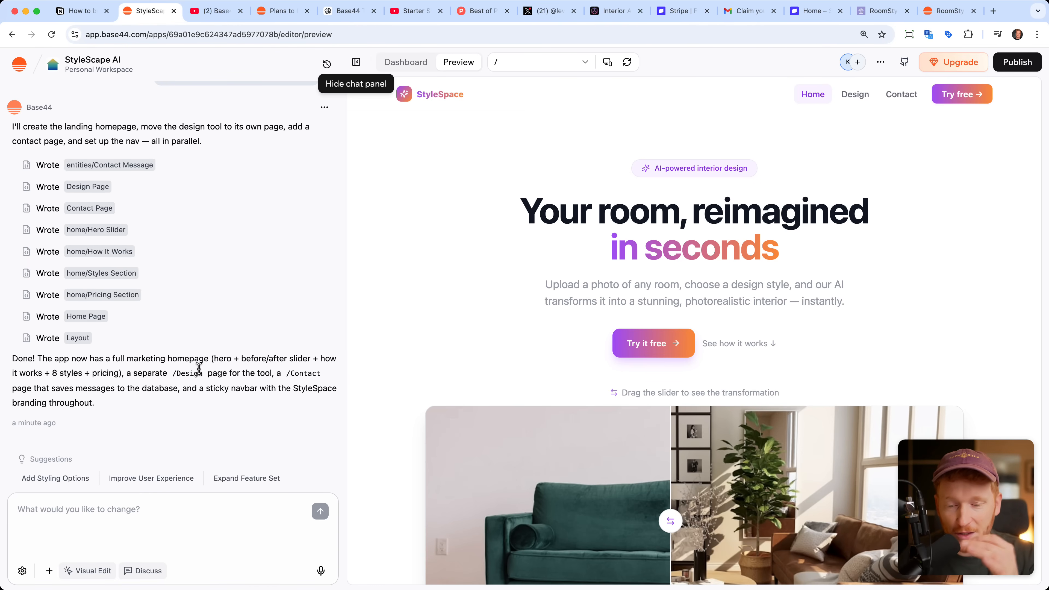
{"action": "left_click", "coordinate": [320, 571]}
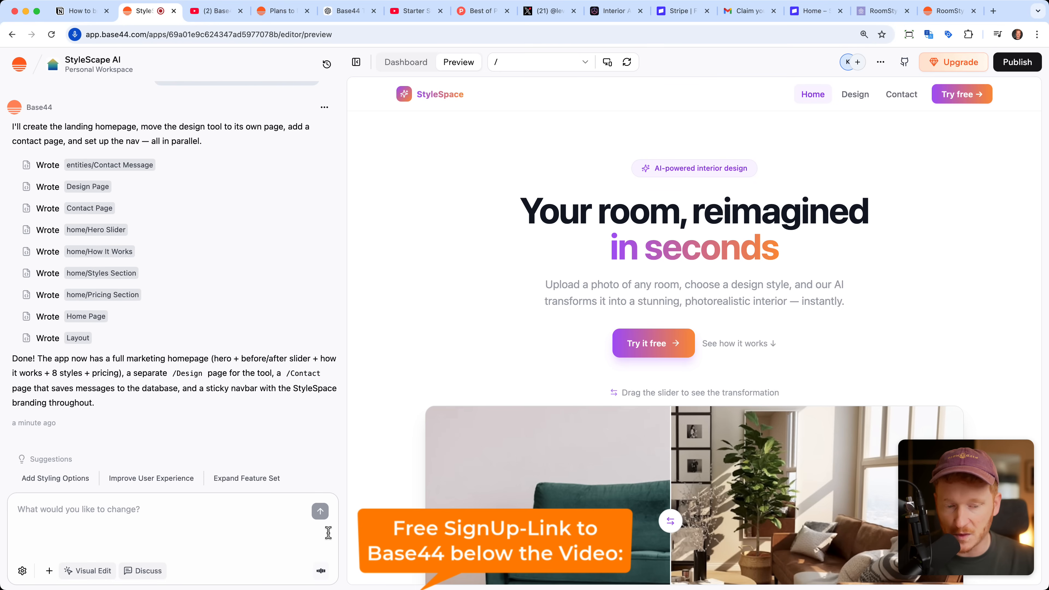
{"action": "scroll", "coordinate": [534, 486], "scroll_direction": "down", "scroll_amount": 20}
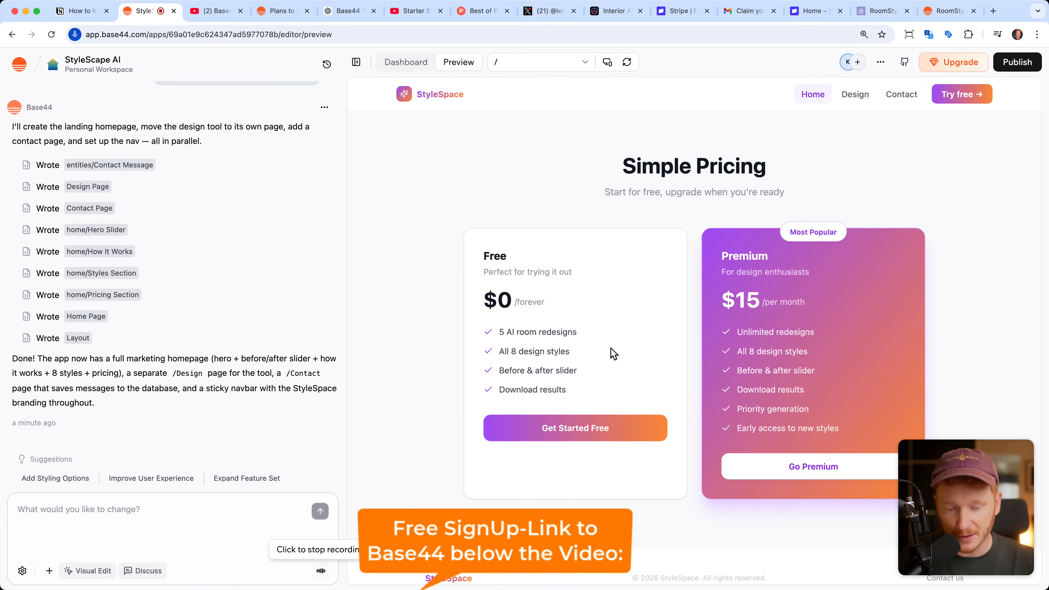
{"action": "left_click", "coordinate": [328, 572]}
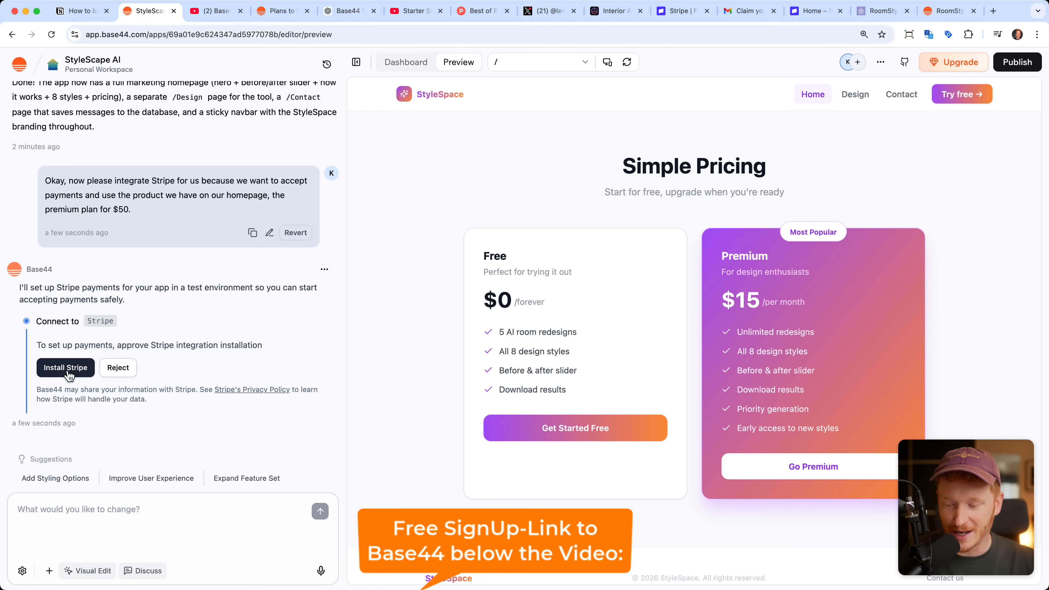
{"action": "left_click", "coordinate": [66, 371]}
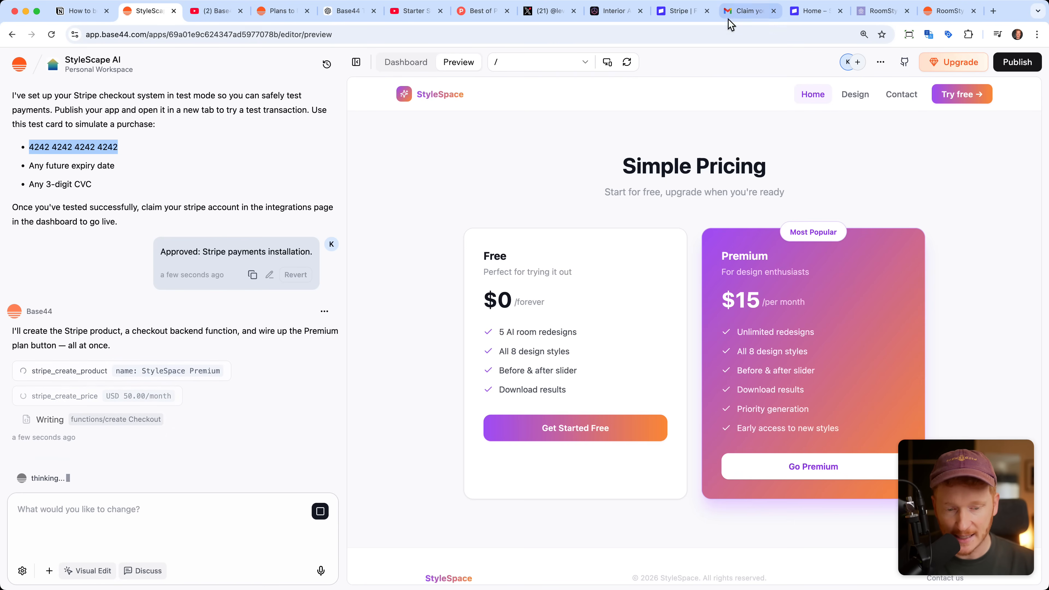
Step: View Stripe's sandbox claim e-mail and copy the publishable API key from the Stripe sandbox dashboard
{"action": "left_click", "coordinate": [738, 13]}
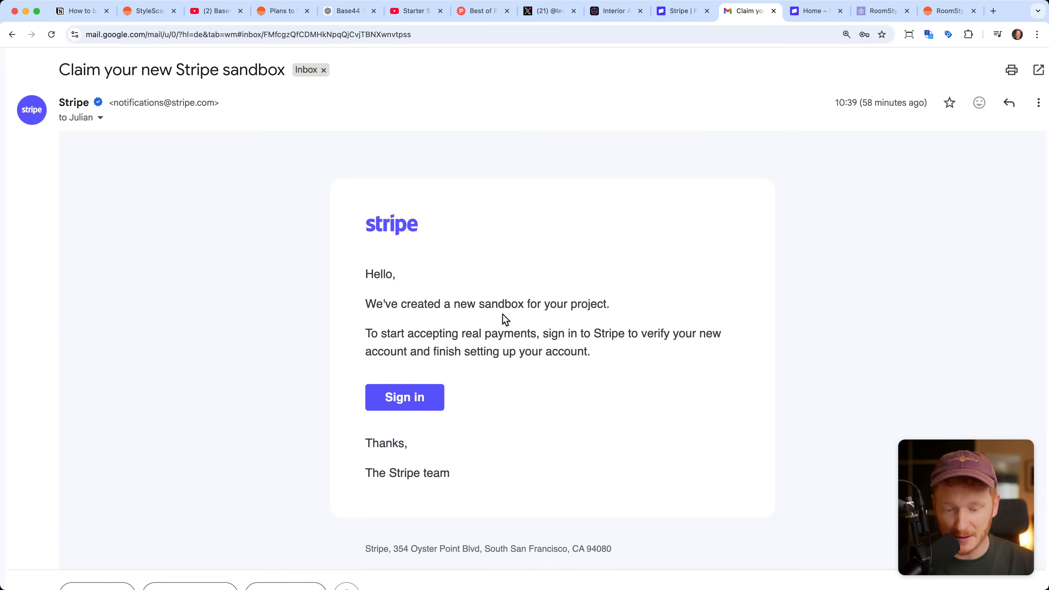
{"action": "left_click", "coordinate": [804, 14]}
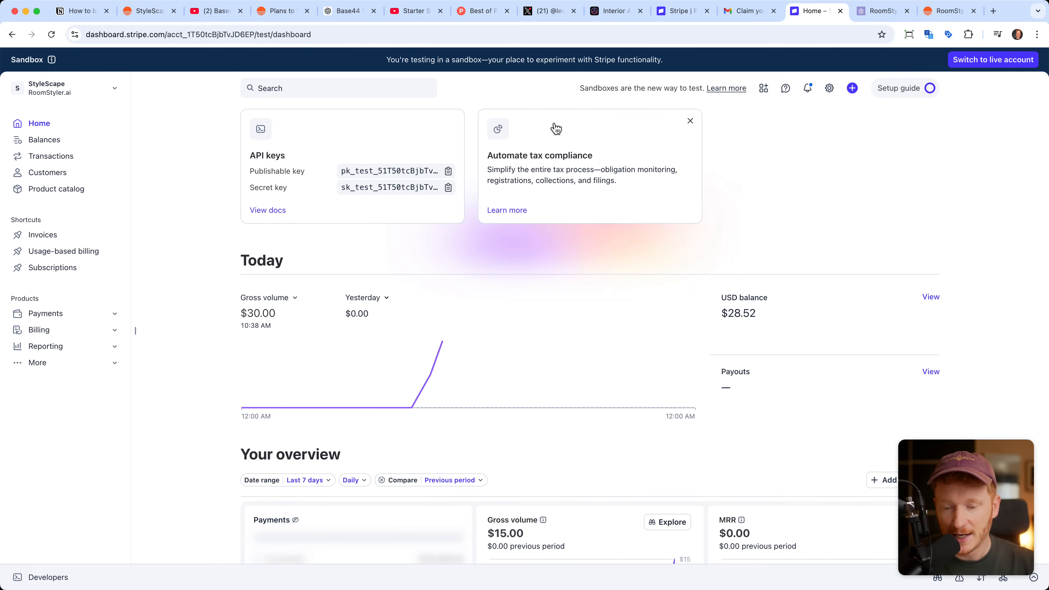
{"action": "left_click", "coordinate": [368, 173]}
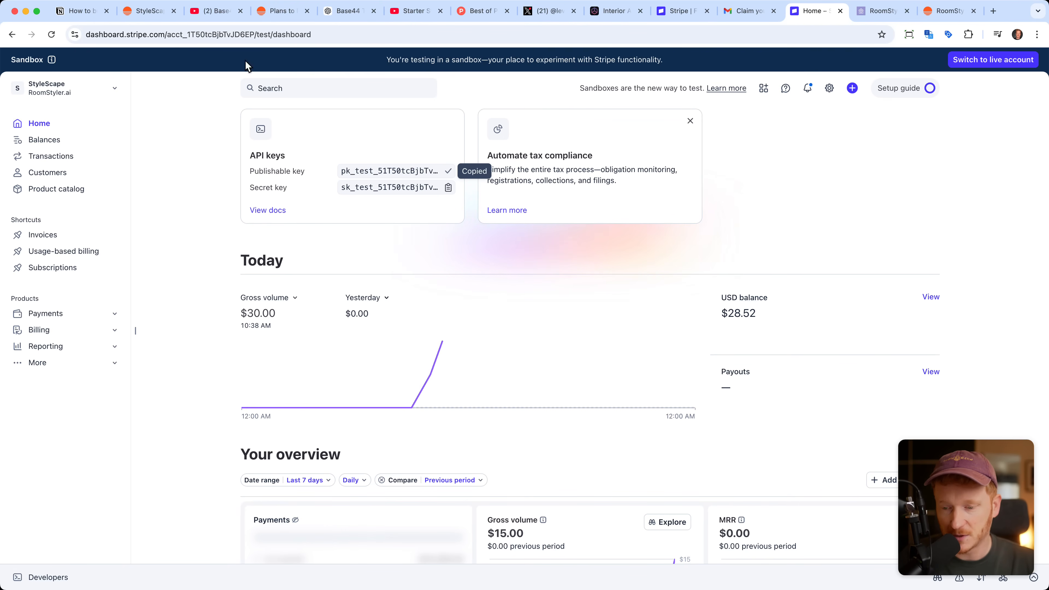
Step: Switch back to Base44 and examine the Stripe integration's setup guide, including the section for the live API keys
{"action": "left_click", "coordinate": [148, 11]}
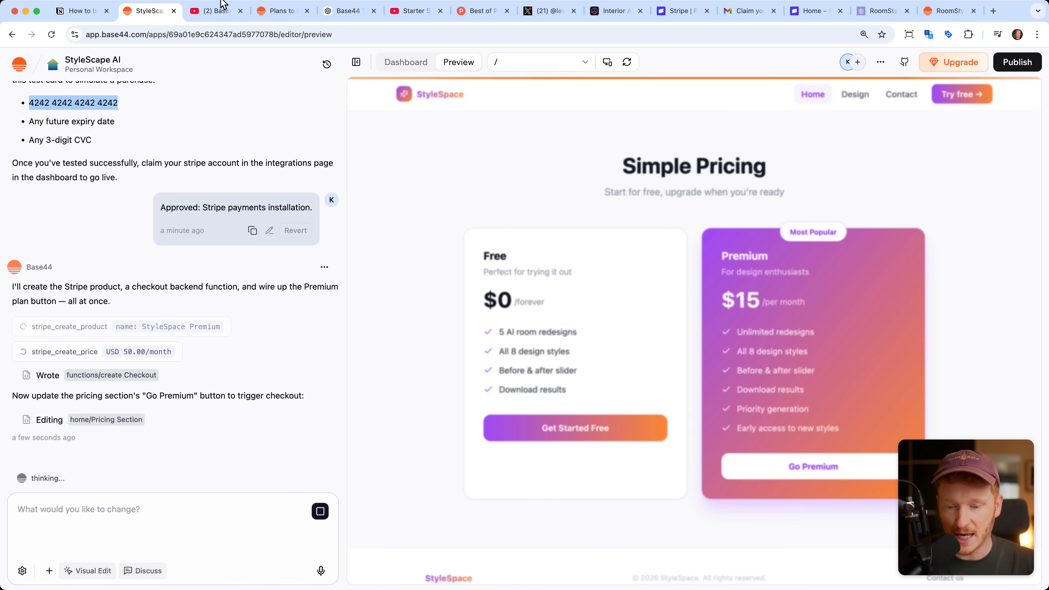
{"action": "left_click", "coordinate": [395, 63]}
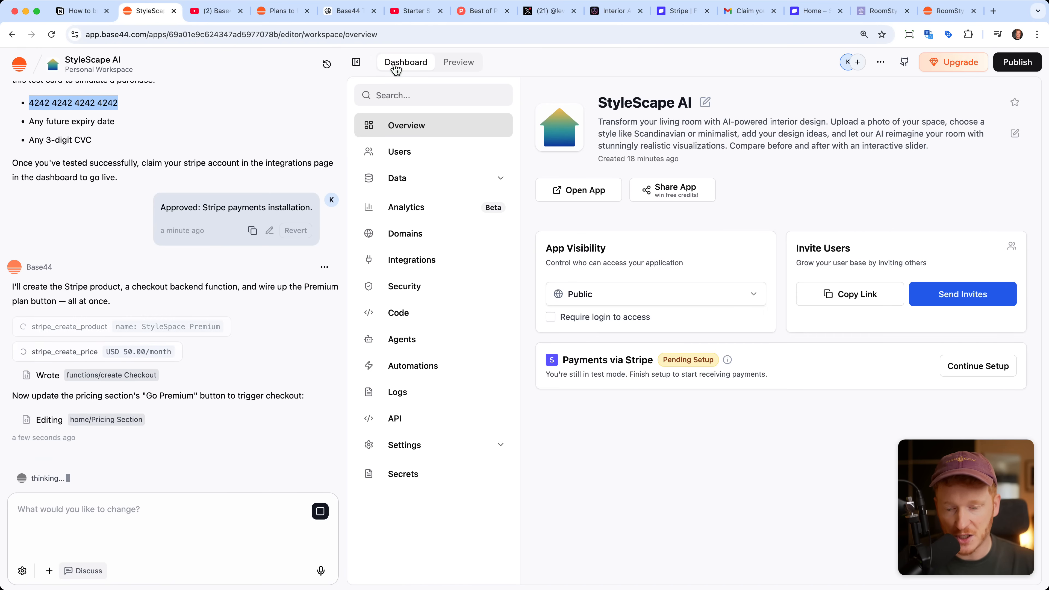
{"action": "left_click", "coordinate": [414, 264]}
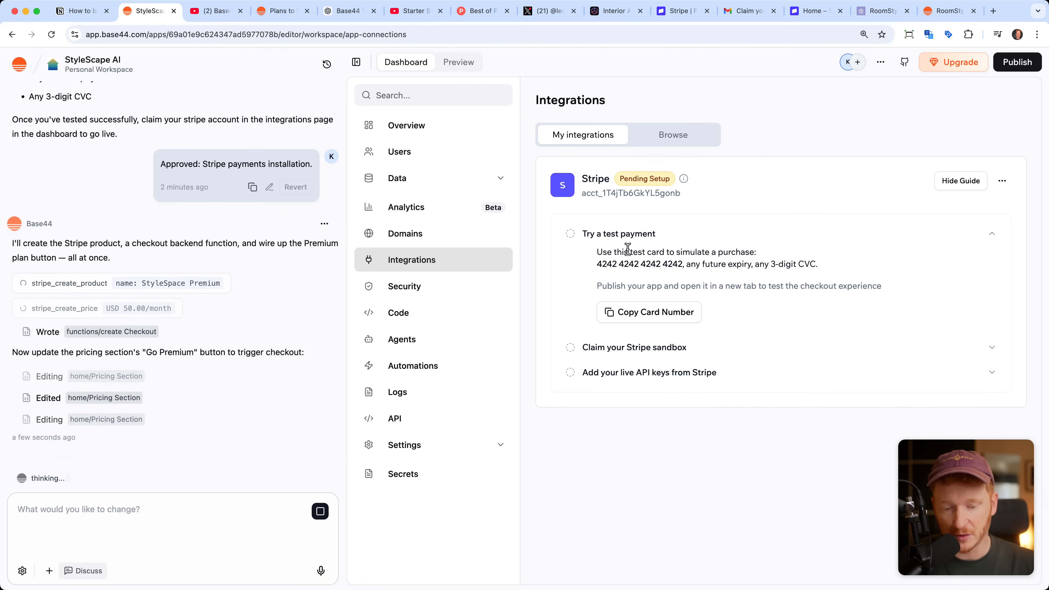
{"action": "left_click", "coordinate": [716, 374]}
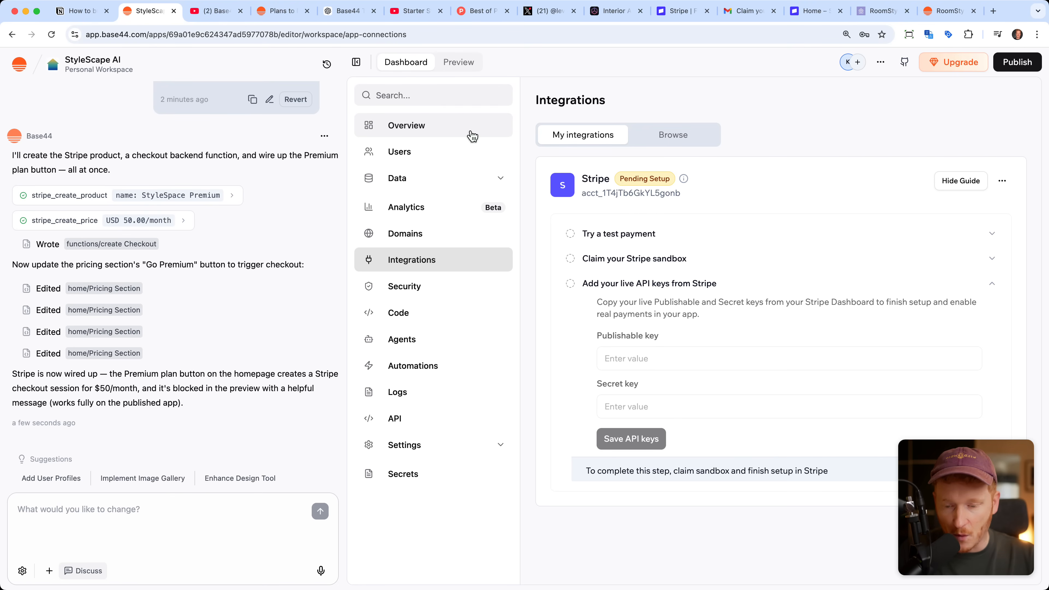
Step: Return to the app preview, publish the app, and open the live site stylescape-ai-home.base44.app
{"action": "left_click", "coordinate": [469, 69]}
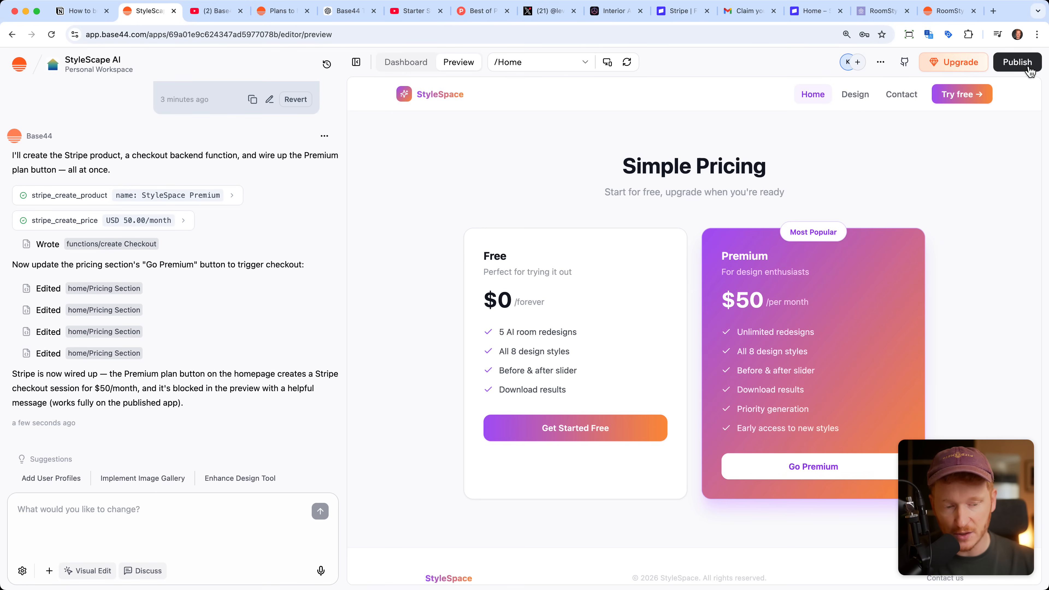
{"action": "left_click", "coordinate": [1029, 71]}
{"action": "left_click", "coordinate": [912, 266]}
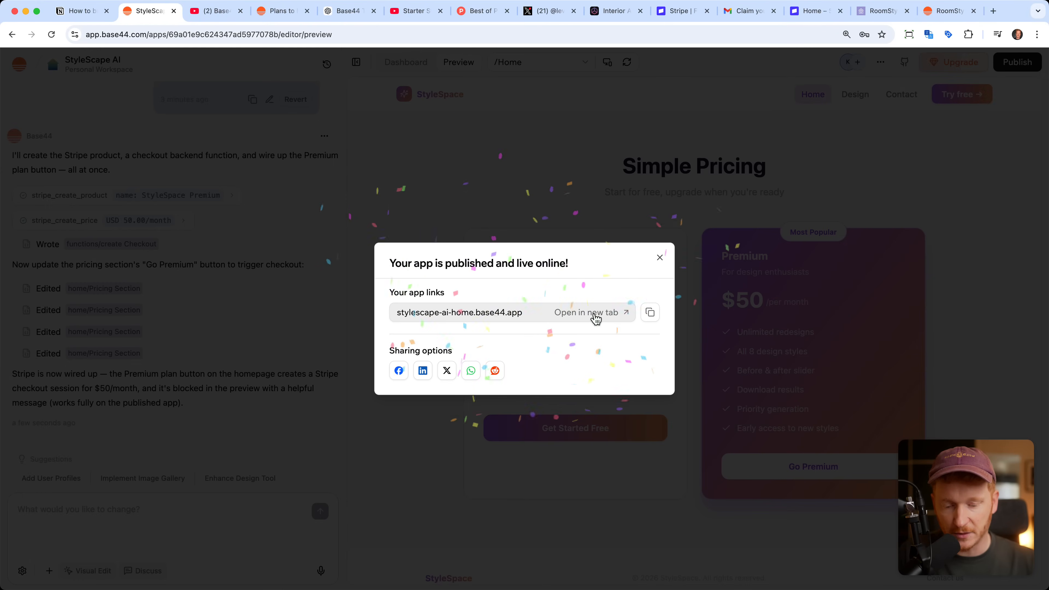
{"action": "left_click", "coordinate": [594, 318]}
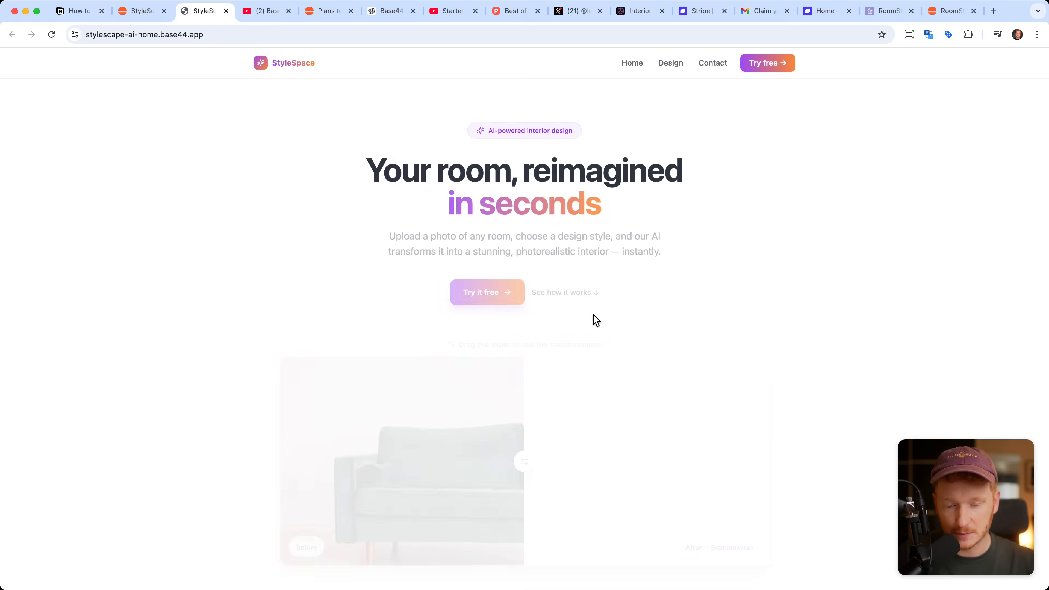
Step: Start the Premium plan checkout from the live site's pricing section and submit the subscription with the test card's details
{"action": "scroll", "coordinate": [595, 371], "scroll_direction": "down", "scroll_amount": 15}
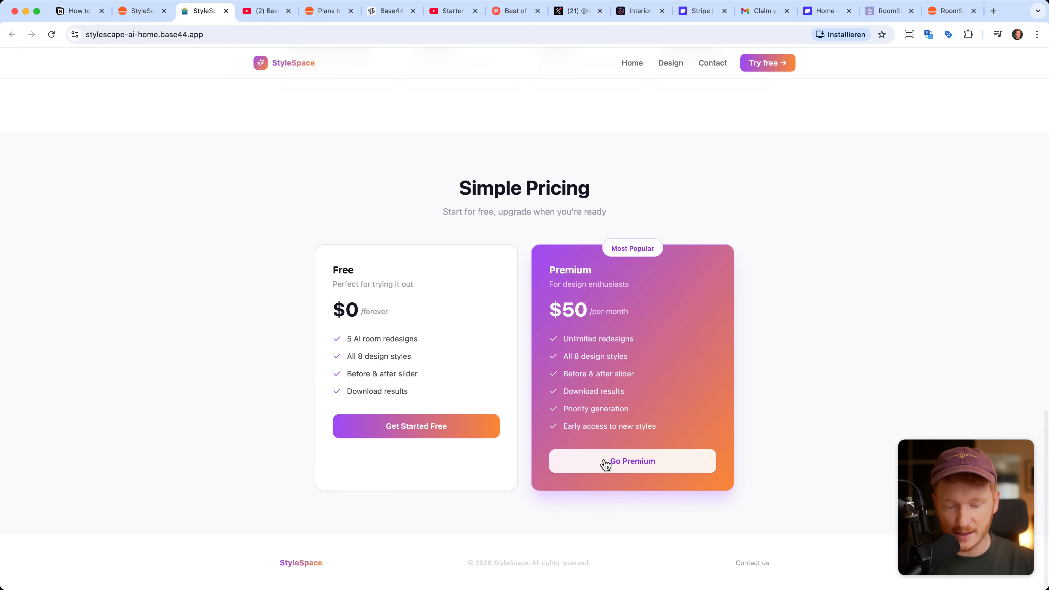
{"action": "left_click", "coordinate": [602, 461]}
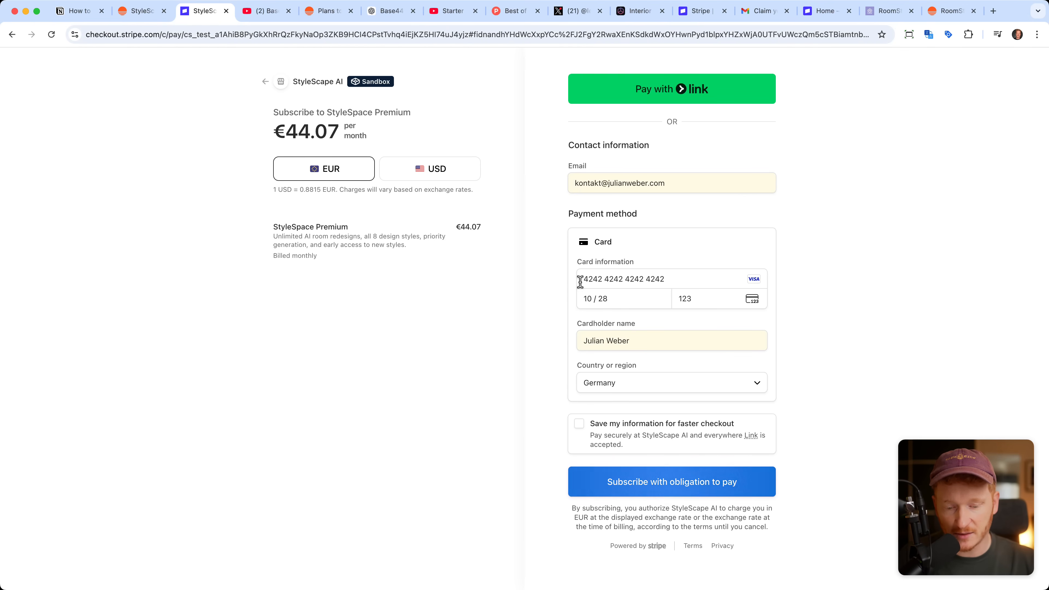
{"action": "left_click", "coordinate": [632, 494]}
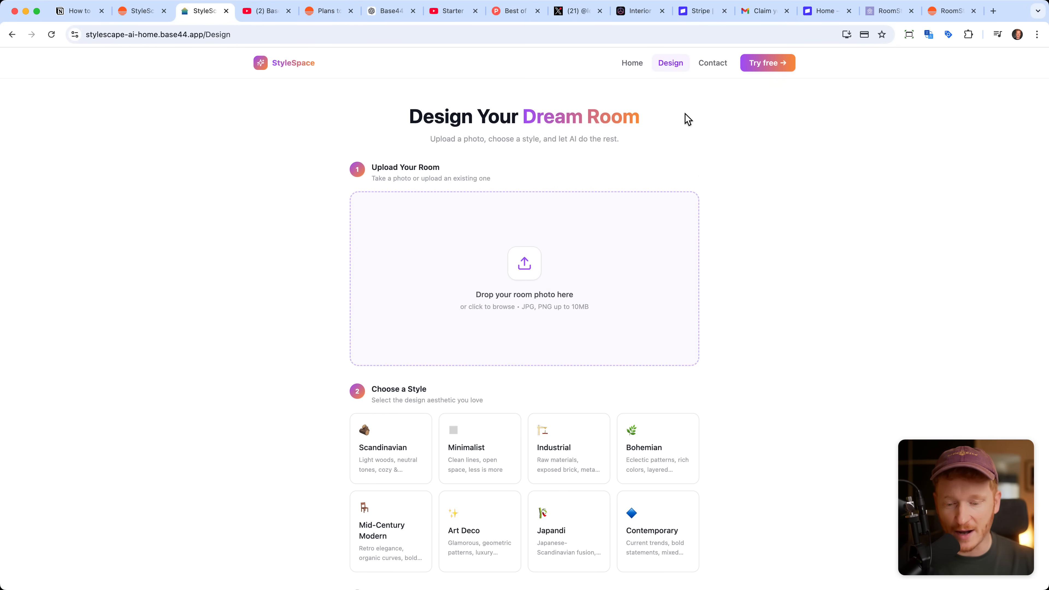
Step: Look over the Design and Contact pages of the published StyleSpace site
{"action": "scroll", "coordinate": [431, 179], "scroll_direction": "down", "scroll_amount": 3}
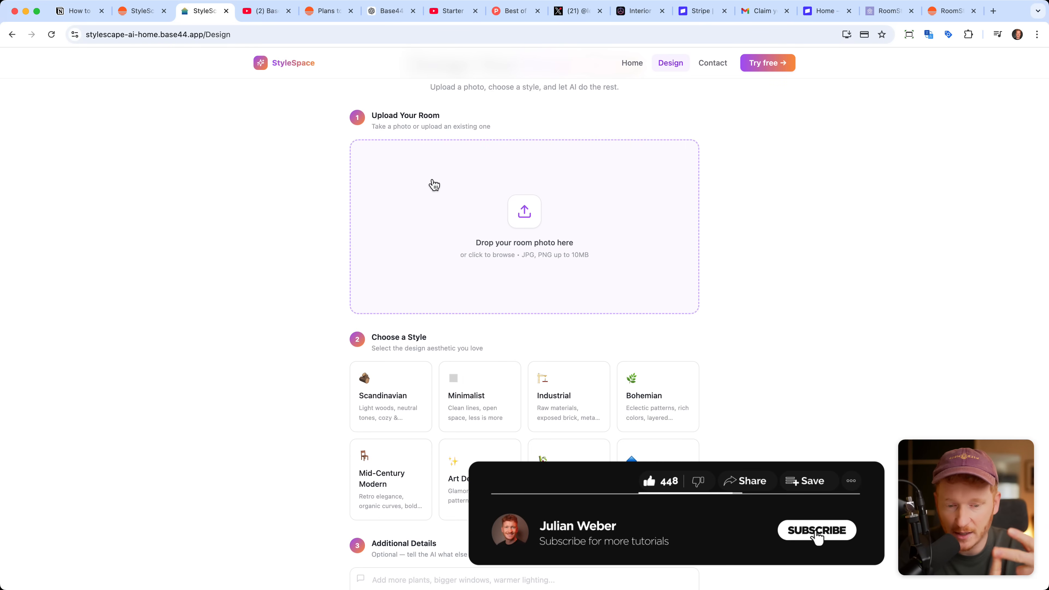
{"action": "left_click", "coordinate": [711, 65]}
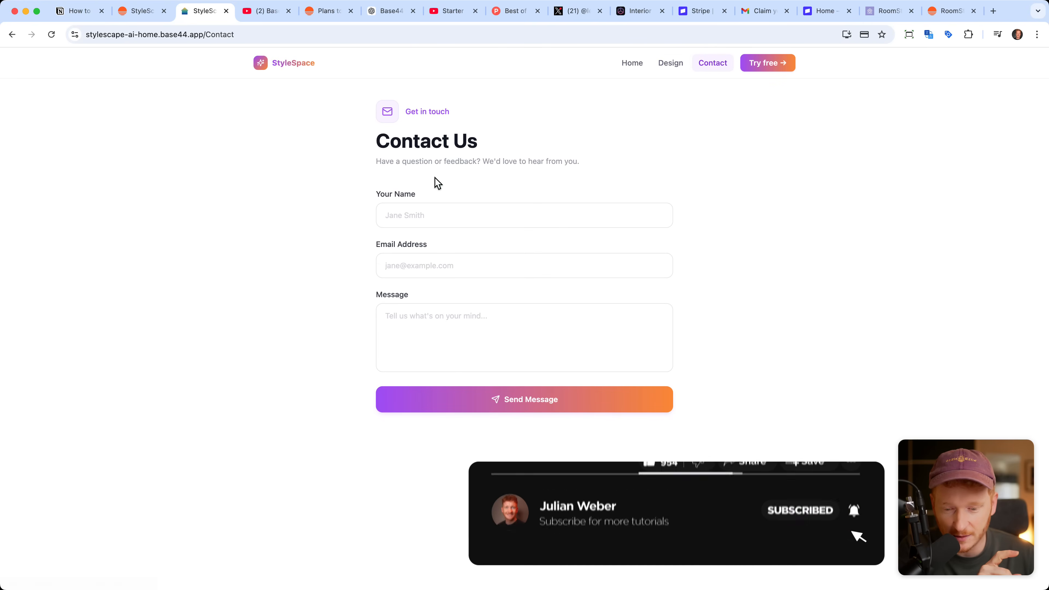
{"action": "left_click", "coordinate": [681, 71]}
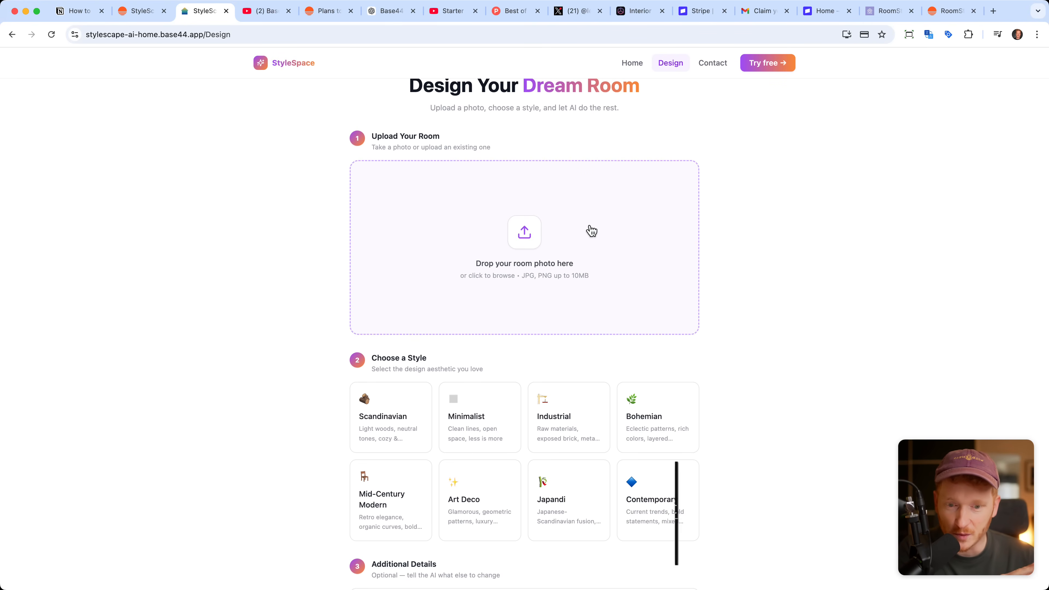
Step: Check the Stripe sandbox dashboard and view the live API keys section of the app's Stripe integration in Base44
{"action": "key", "text": "ctrl+shift+Tab"}
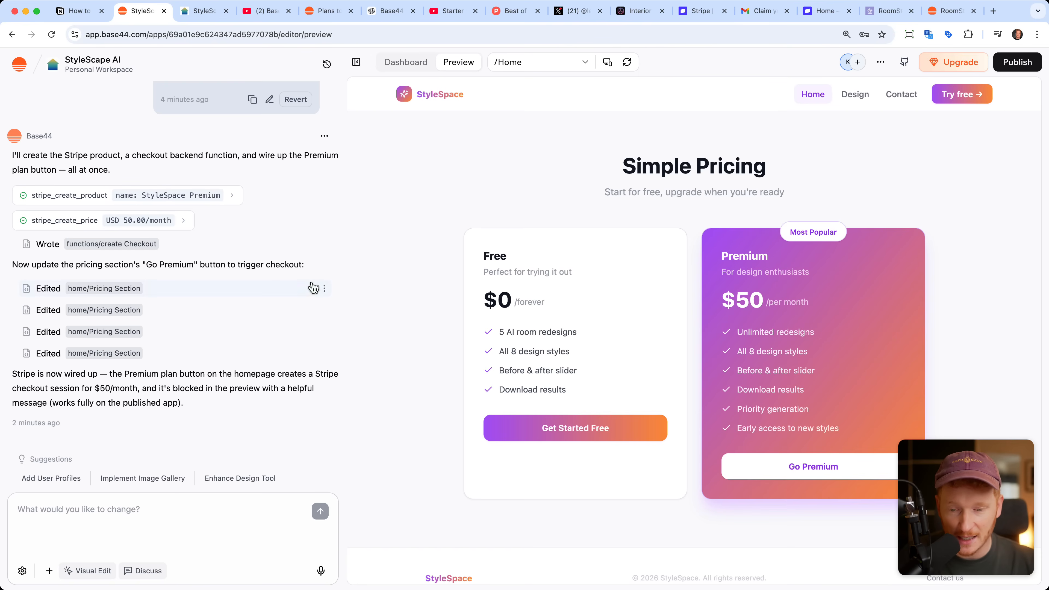
{"action": "left_click", "coordinate": [822, 11]}
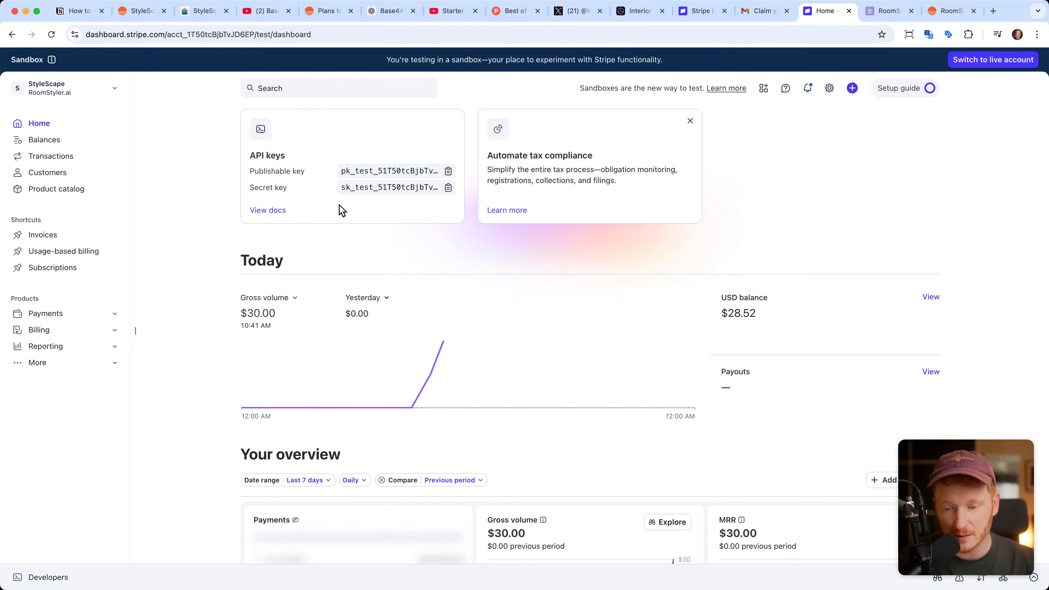
{"action": "left_click", "coordinate": [132, 11]}
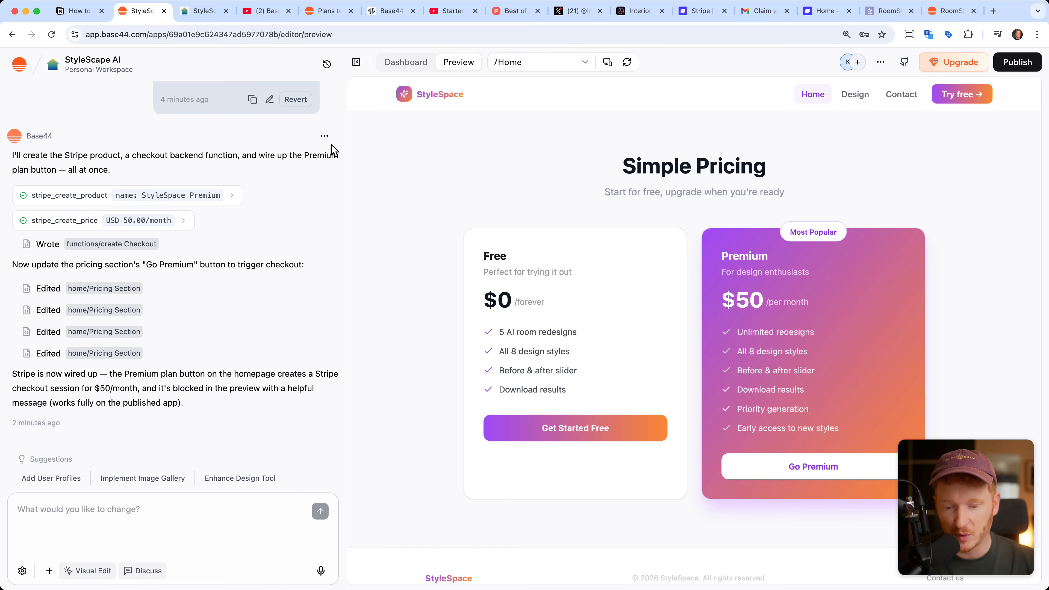
{"action": "left_click", "coordinate": [403, 66]}
{"action": "left_click", "coordinate": [625, 340]}
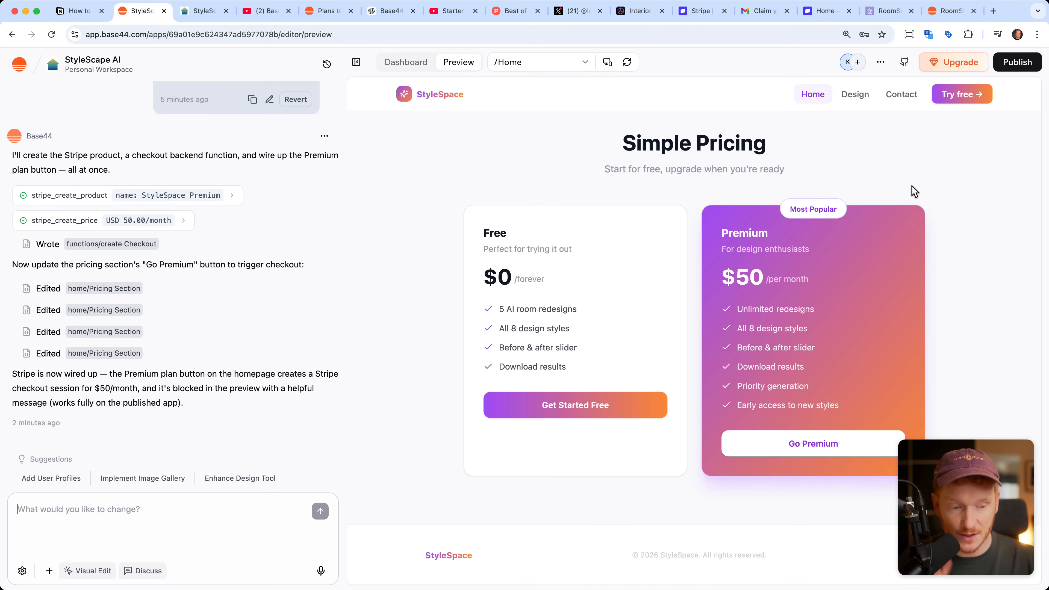
Step: Publish the app again with public visibility and dismiss the dialog with its link and sharing options
{"action": "left_click", "coordinate": [1013, 64]}
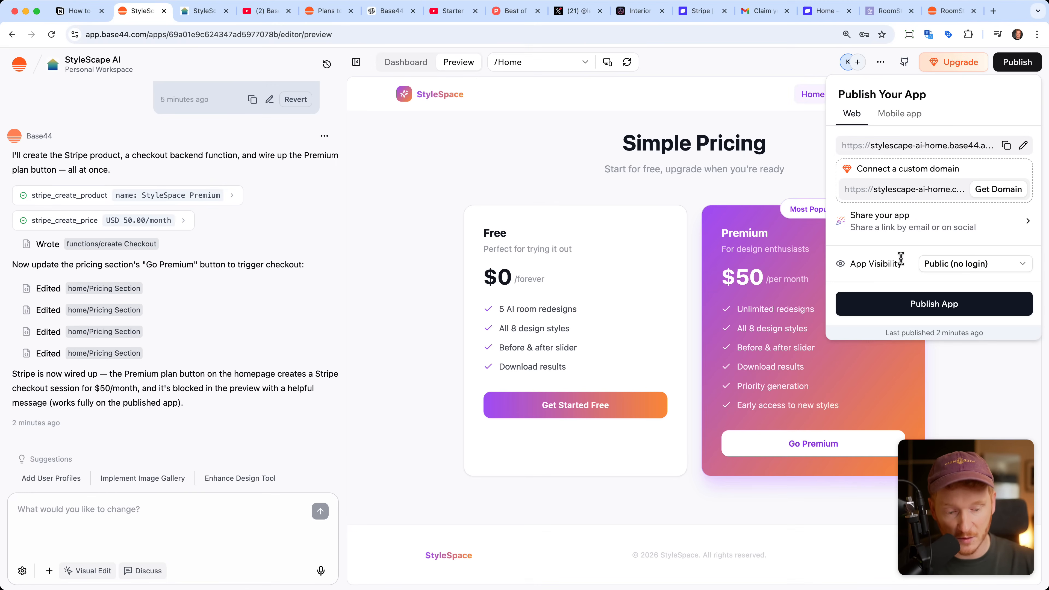
{"action": "left_click", "coordinate": [902, 306]}
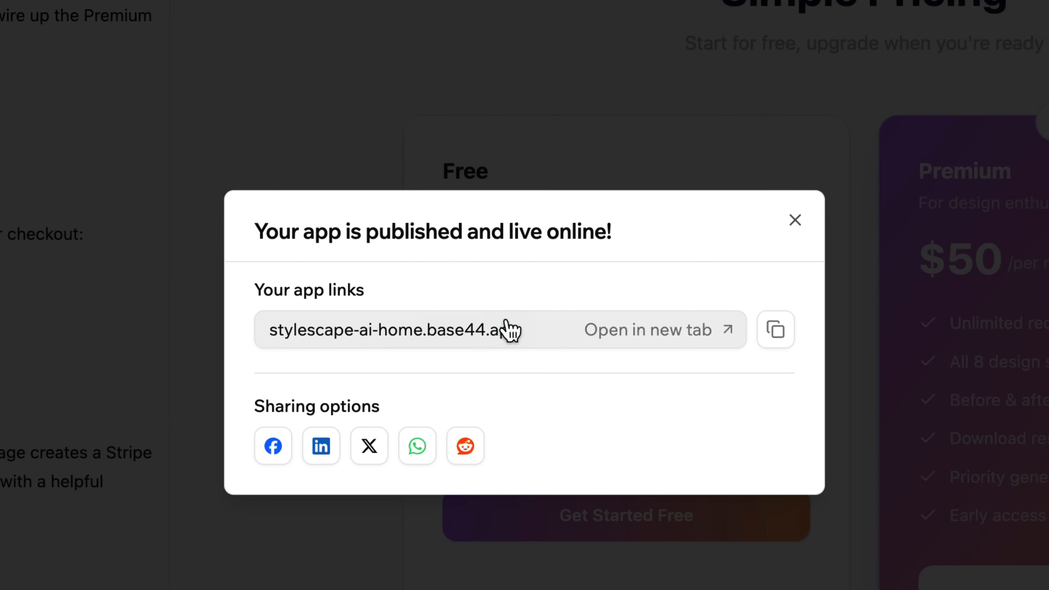
{"action": "left_click", "coordinate": [795, 220]}
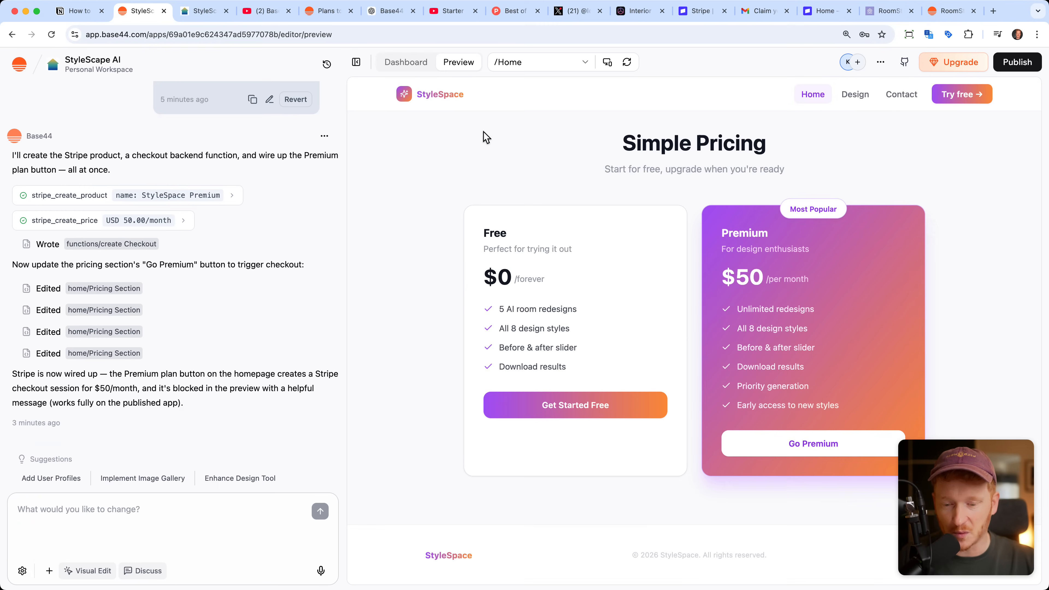
Step: Search for the domain roomstyler.ai through the app's domain purchase option and open the IONOS offer for roomstyler.site
{"action": "left_click", "coordinate": [423, 67]}
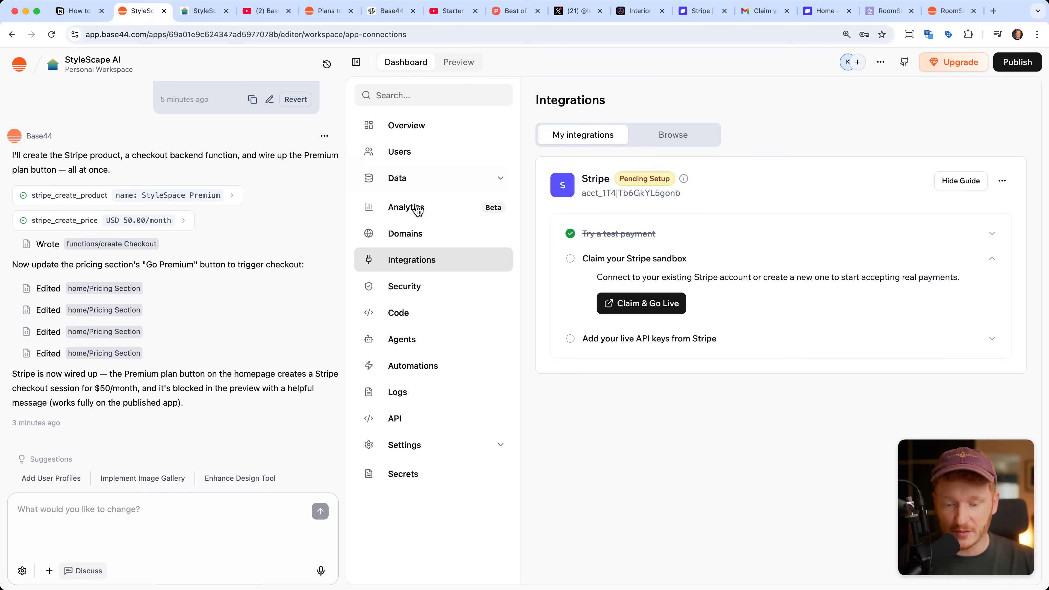
{"action": "left_click", "coordinate": [416, 235]}
{"action": "left_click", "coordinate": [987, 110]}
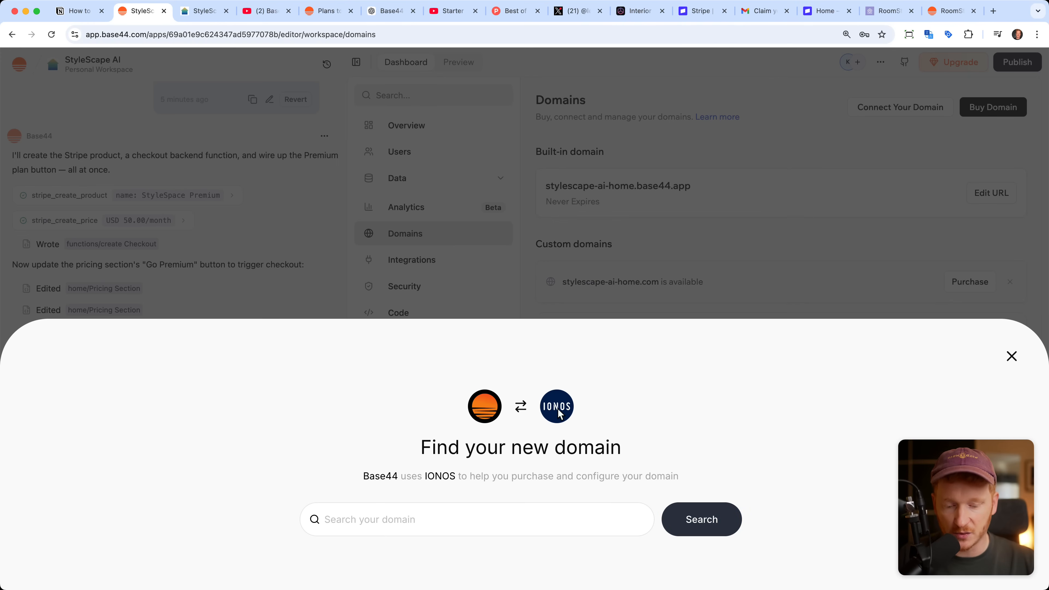
{"action": "left_click", "coordinate": [454, 521]}
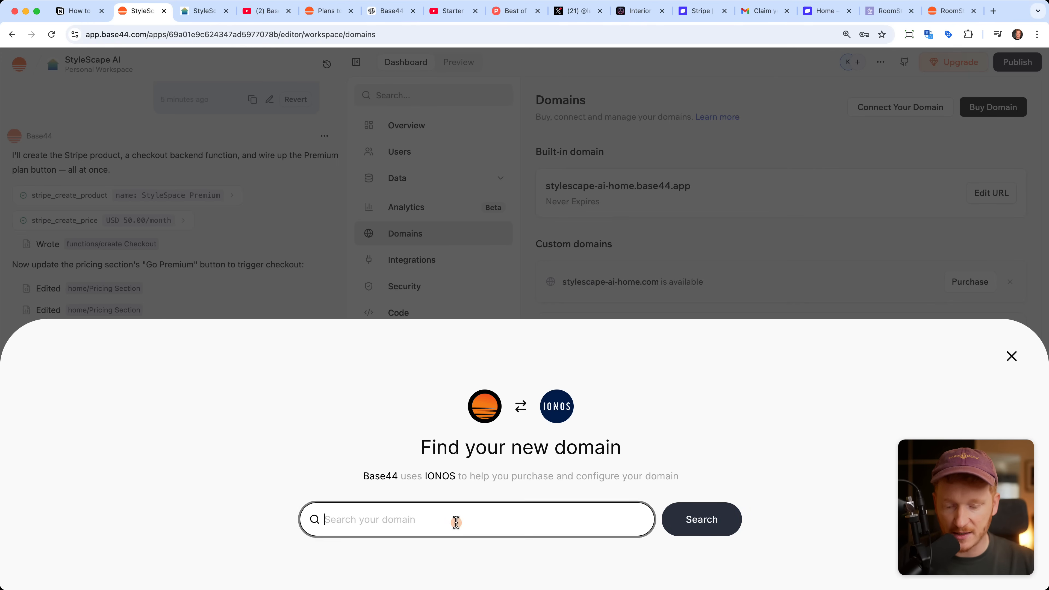
{"action": "type", "text": "roomstlyer."}
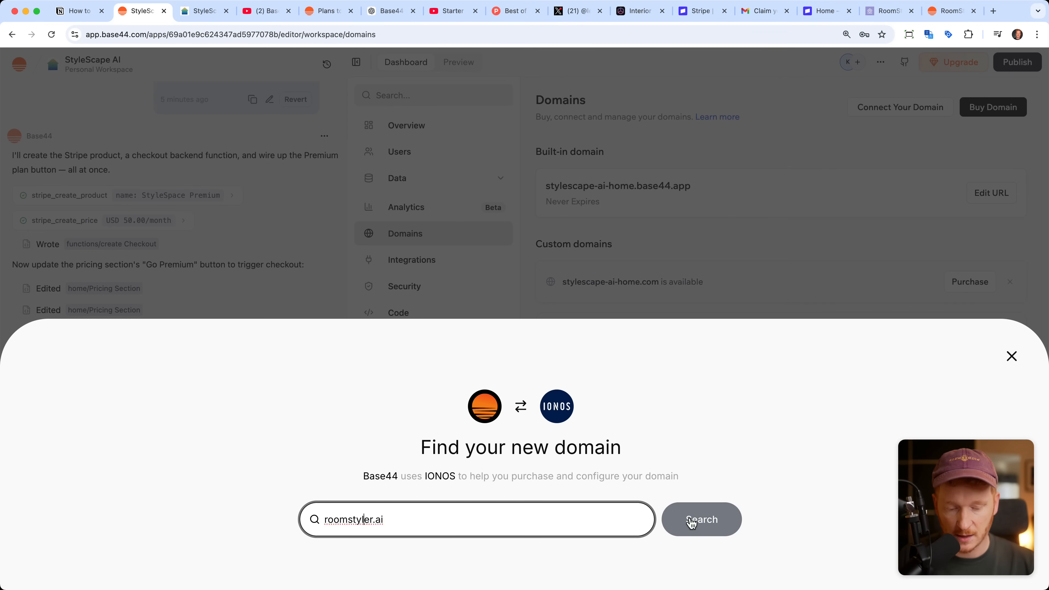
{"action": "left_click", "coordinate": [689, 521]}
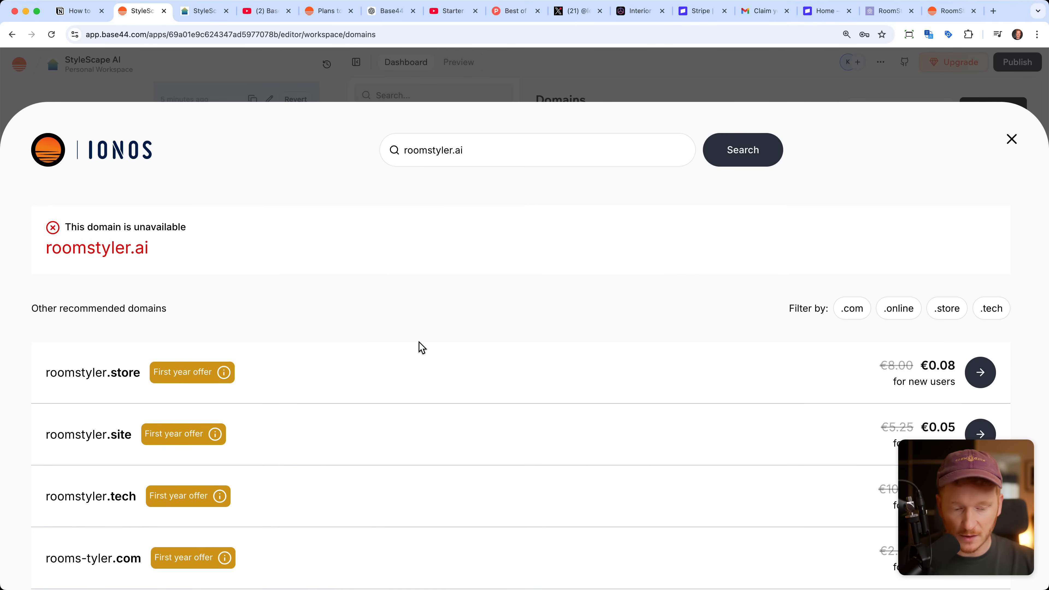
{"action": "scroll", "coordinate": [419, 347], "scroll_direction": "down", "scroll_amount": 3}
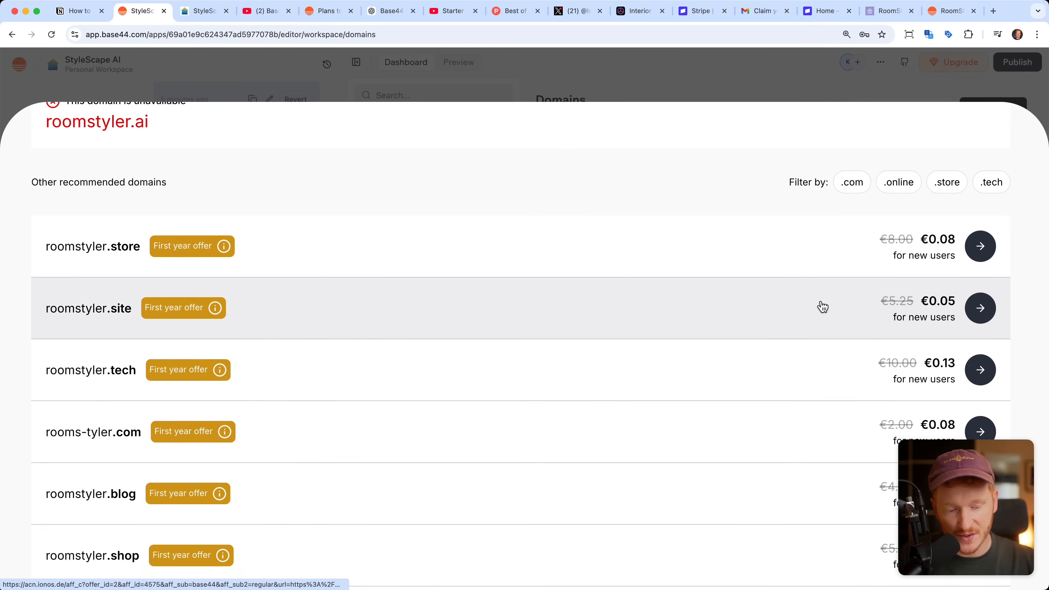
{"action": "left_click", "coordinate": [971, 308]}
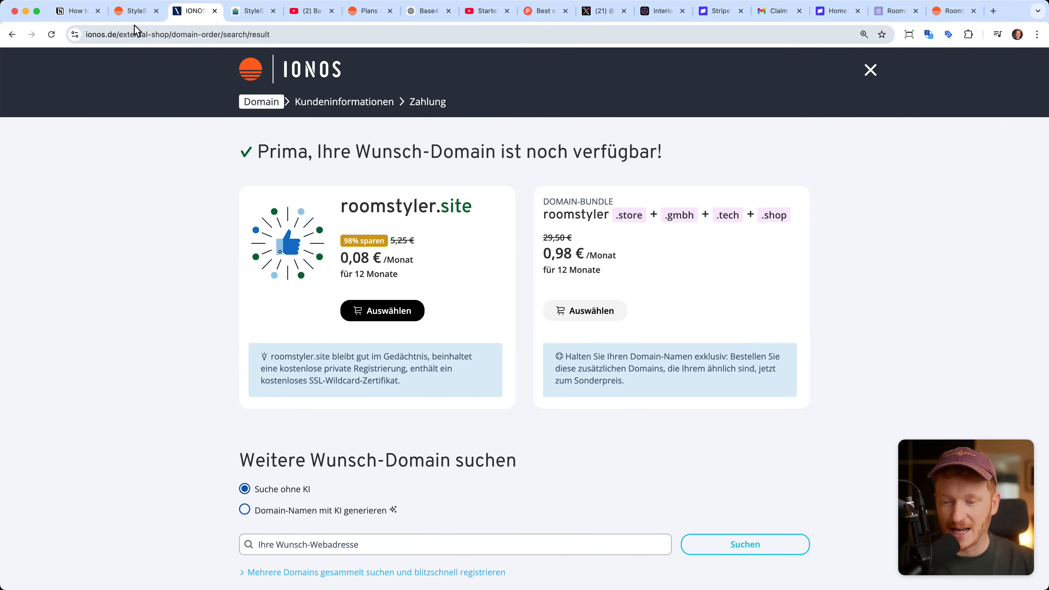
Step: Return to Base44, dismiss the IONOS purchase overlay, and look over the ContactMessage and RoomDesign data and the app's user list
{"action": "left_click", "coordinate": [133, 12]}
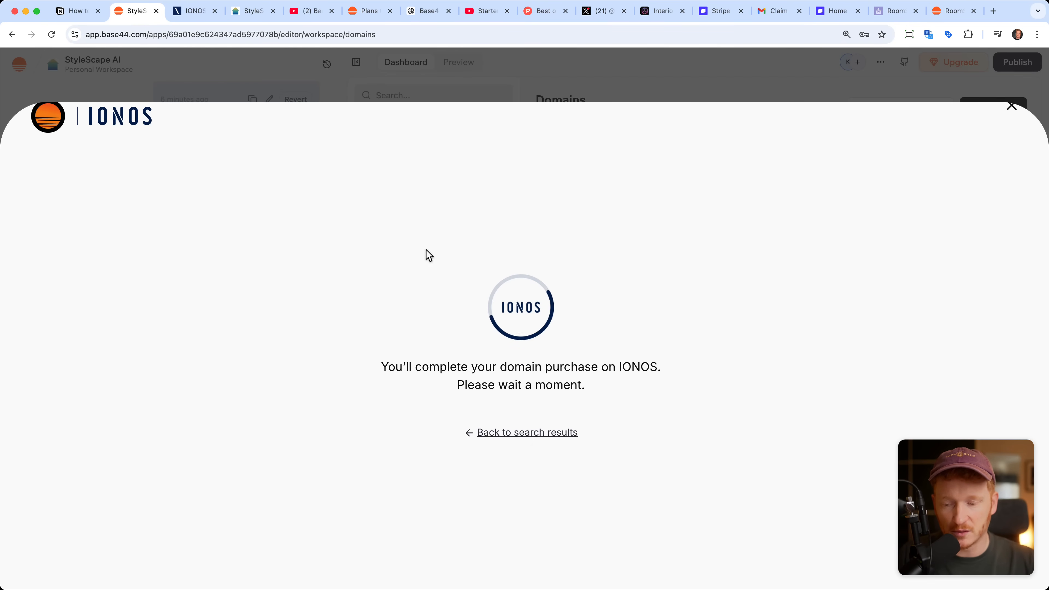
{"action": "left_click", "coordinate": [1011, 106]}
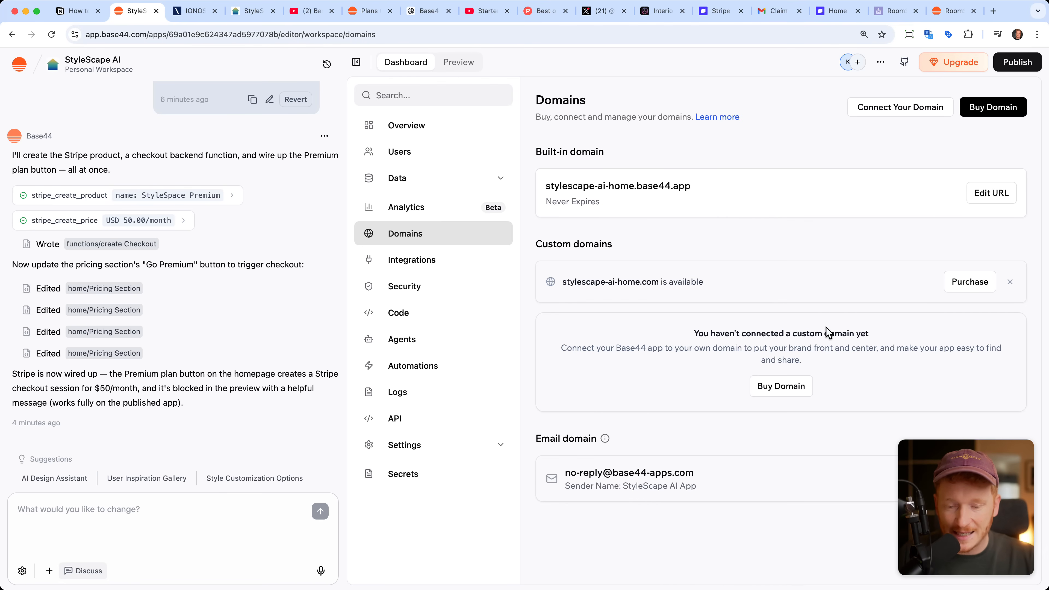
{"action": "left_click", "coordinate": [438, 182]}
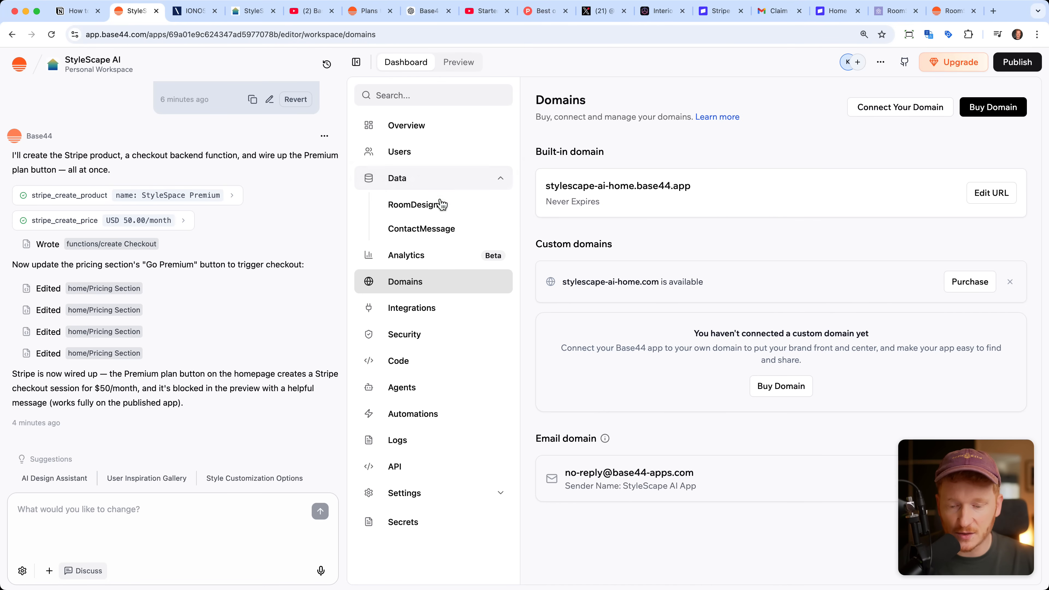
{"action": "left_click", "coordinate": [440, 229]}
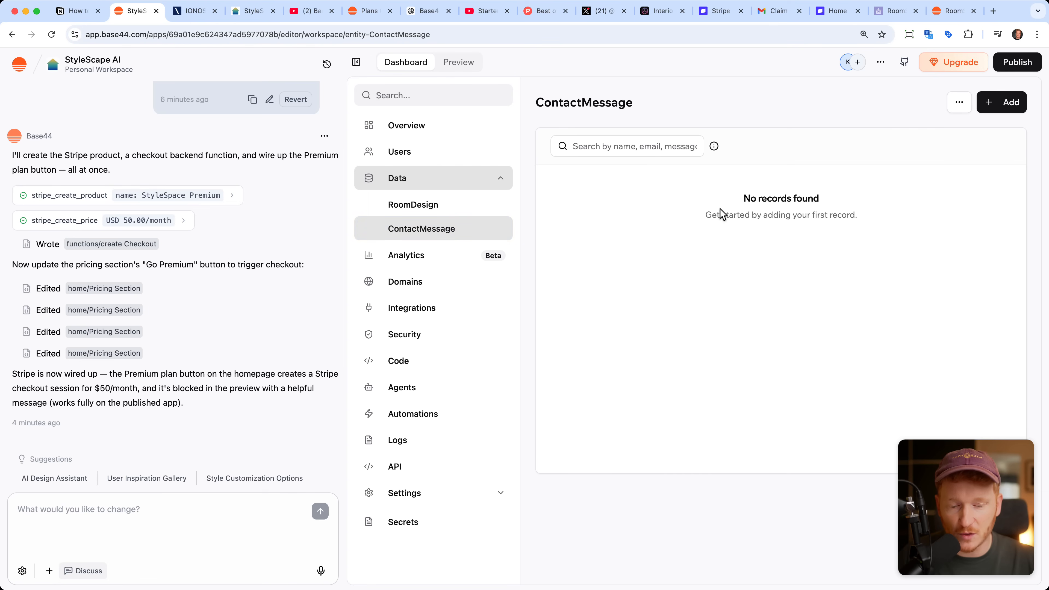
{"action": "left_click", "coordinate": [460, 210]}
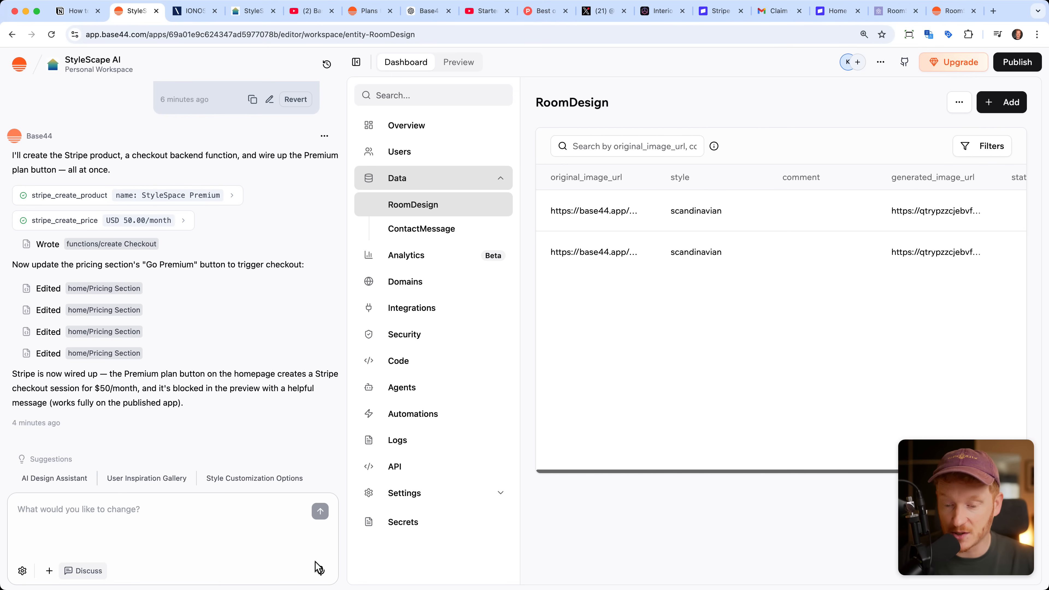
{"action": "left_click", "coordinate": [414, 160]}
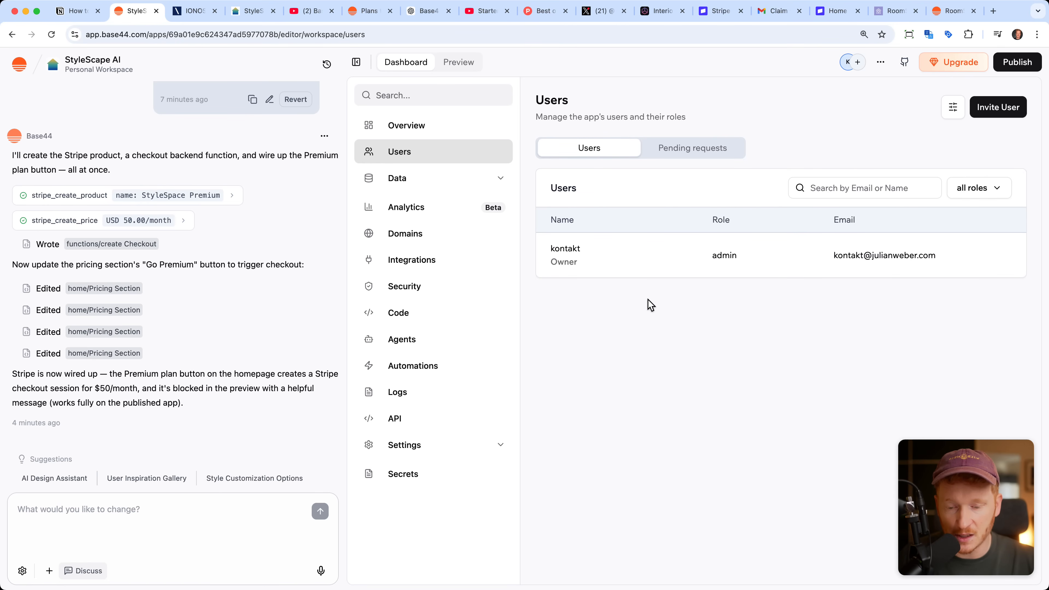
Step: Try the login requirement for the publicly visible app in its overview, then switch it off again
{"action": "left_click", "coordinate": [446, 134]}
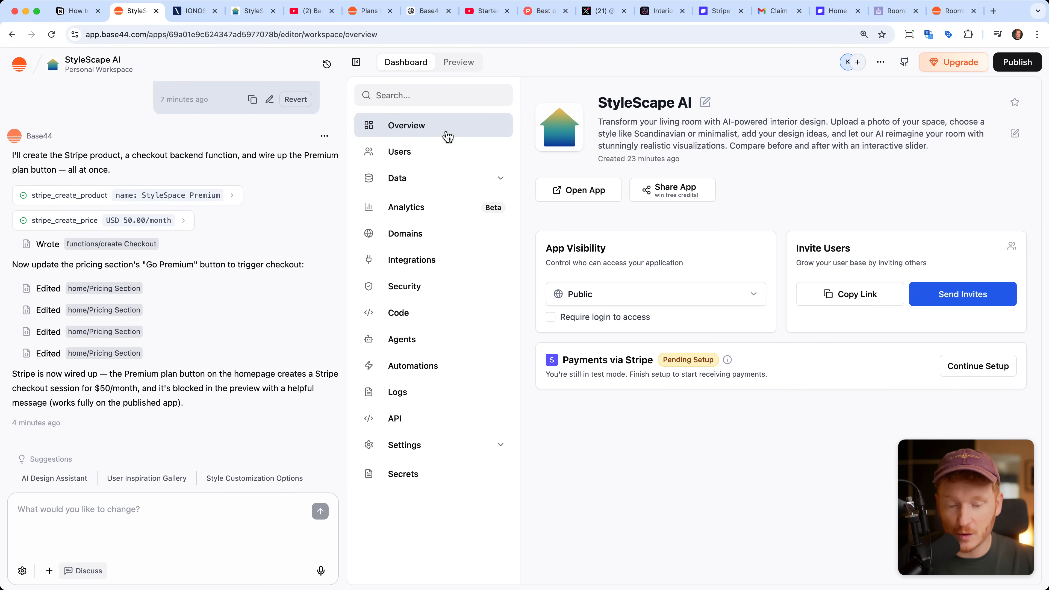
{"action": "left_click", "coordinate": [552, 317]}
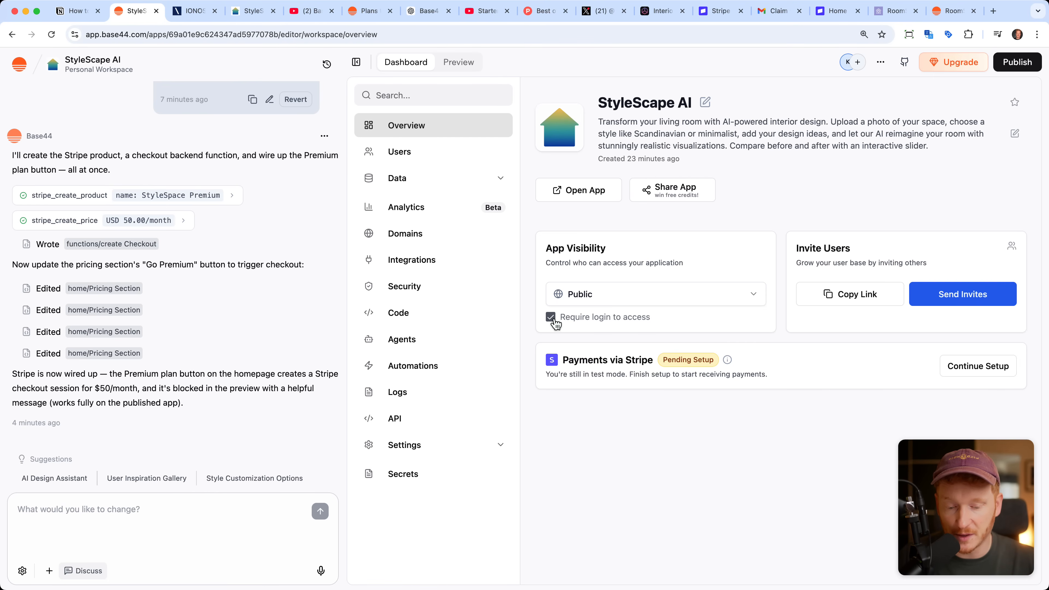
{"action": "left_click", "coordinate": [552, 317]}
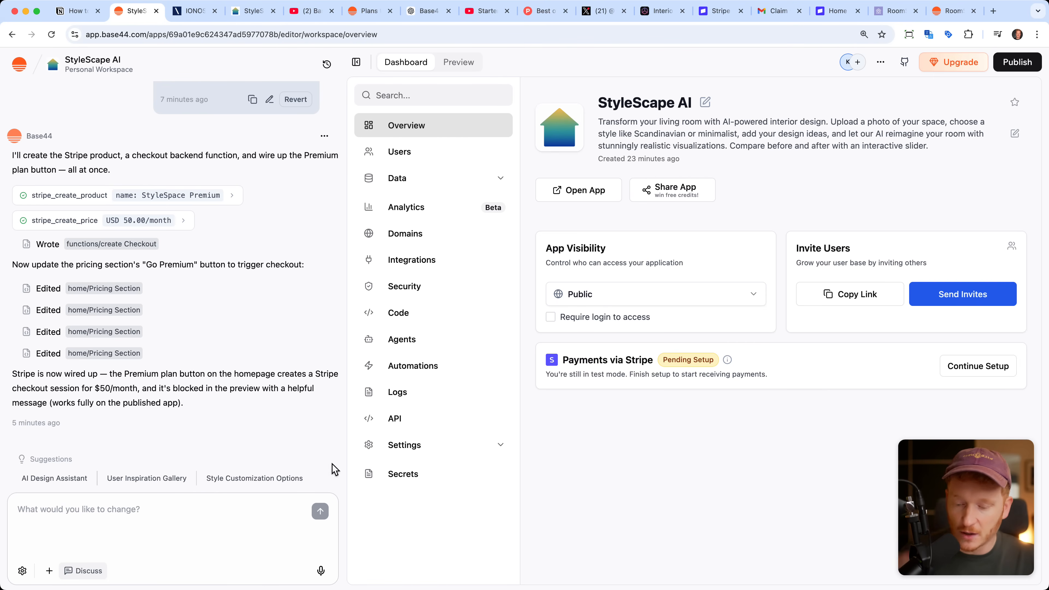
Step: Show the app preview and start voice dictation for a new change request to the AI chat
{"action": "left_click", "coordinate": [457, 66]}
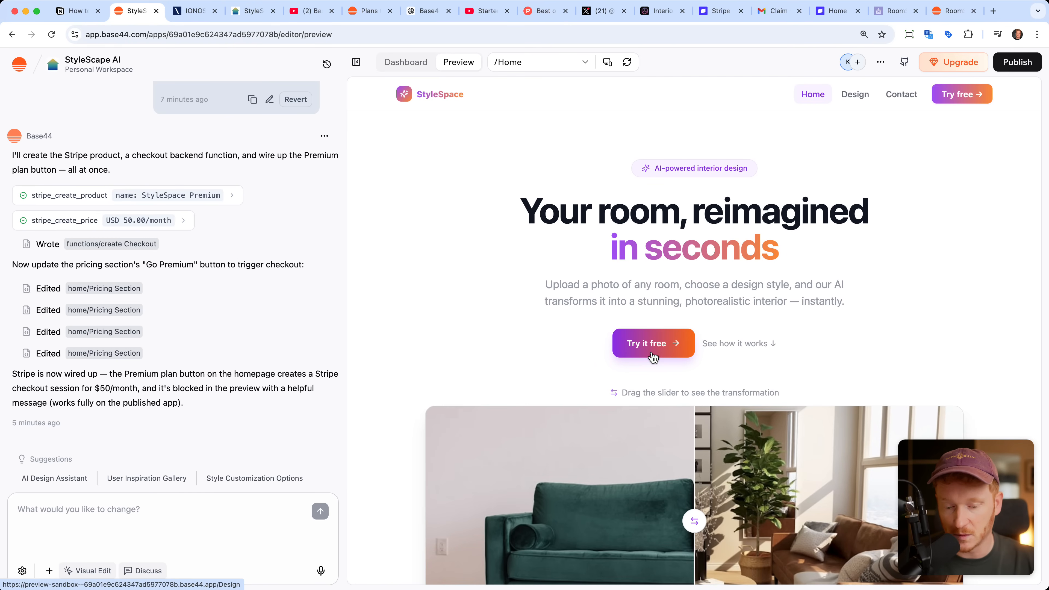
{"action": "left_click", "coordinate": [322, 575]}
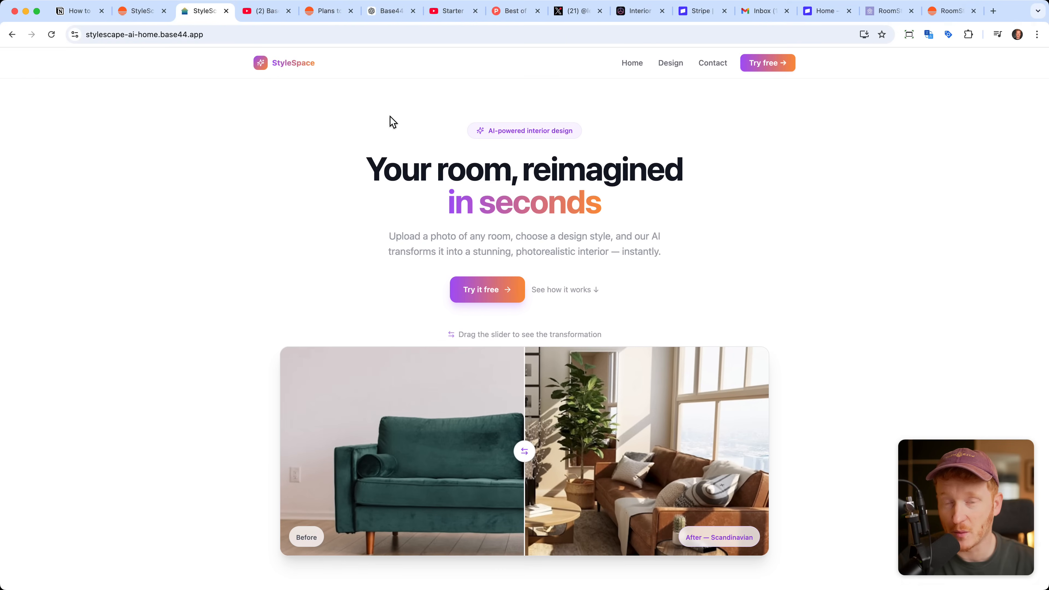
Step: Start the free trial from the published StyleSpace homepage and verify the new account's e-mail with the verification code
{"action": "scroll", "coordinate": [462, 204], "scroll_direction": "down", "scroll_amount": 1}
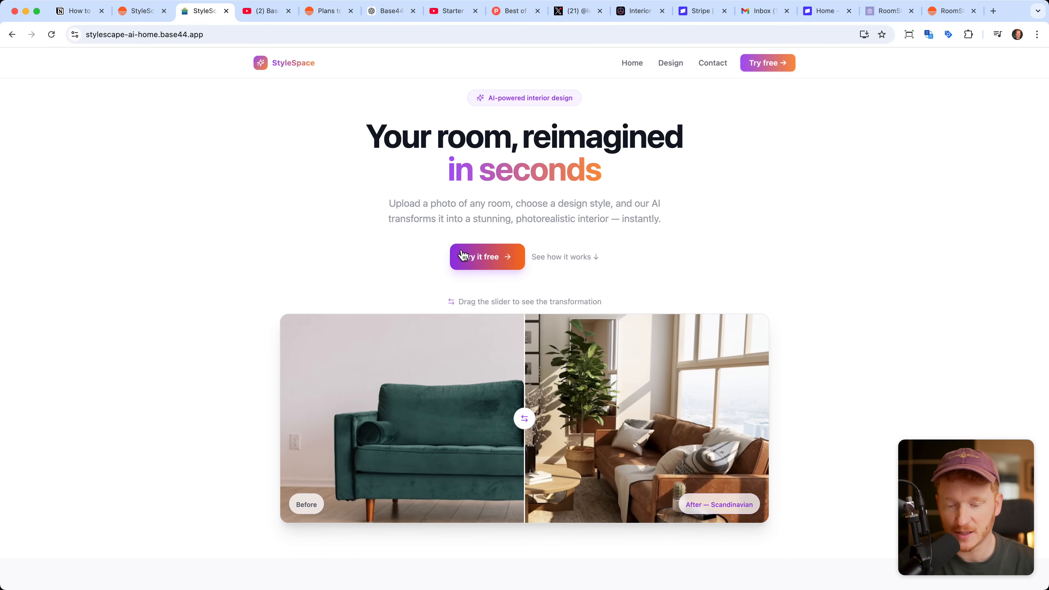
{"action": "left_click", "coordinate": [491, 264]}
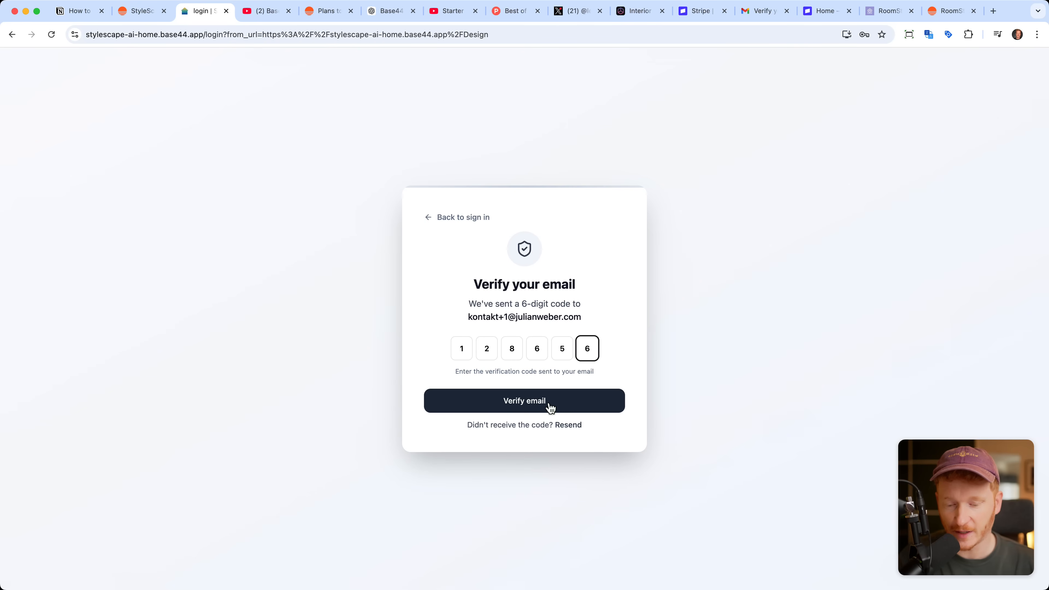
{"action": "left_click", "coordinate": [548, 404]}
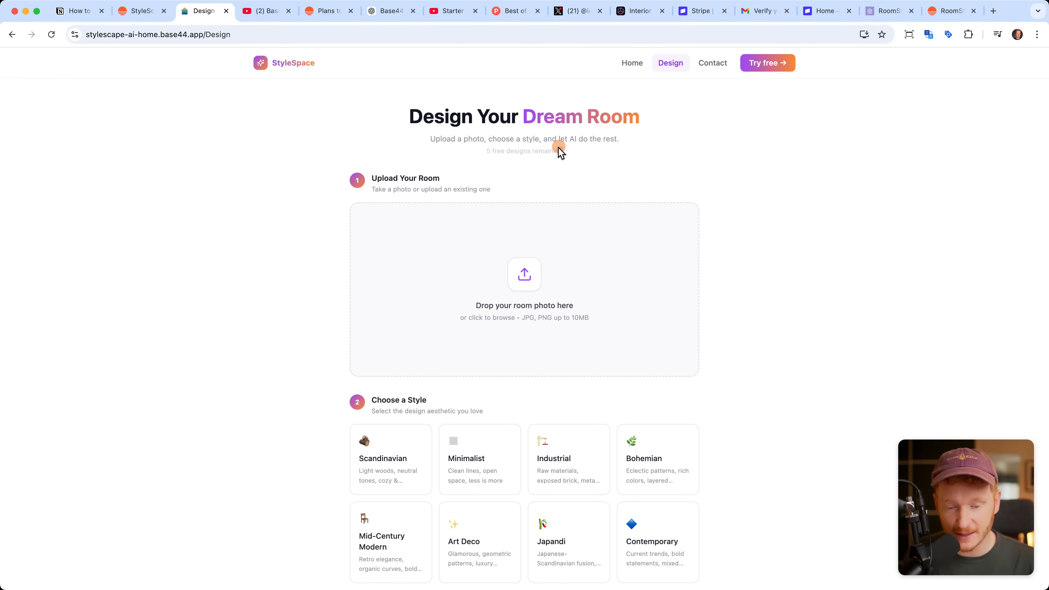
Step: Examine the published Design page, including the free designs allowance and the style choices, and go back to the Home page
{"action": "left_click_drag", "start_coordinate": [479, 162], "coordinate": [476, 151]}
{"action": "scroll", "coordinate": [646, 209], "scroll_direction": "down", "scroll_amount": 5}
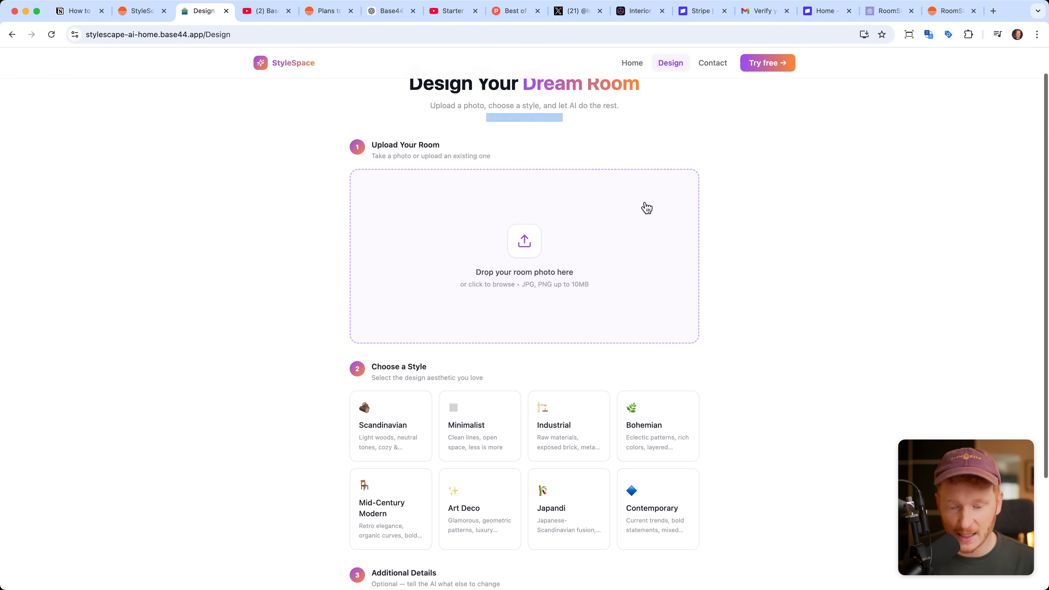
{"action": "scroll", "coordinate": [756, 257], "scroll_direction": "up", "scroll_amount": 5}
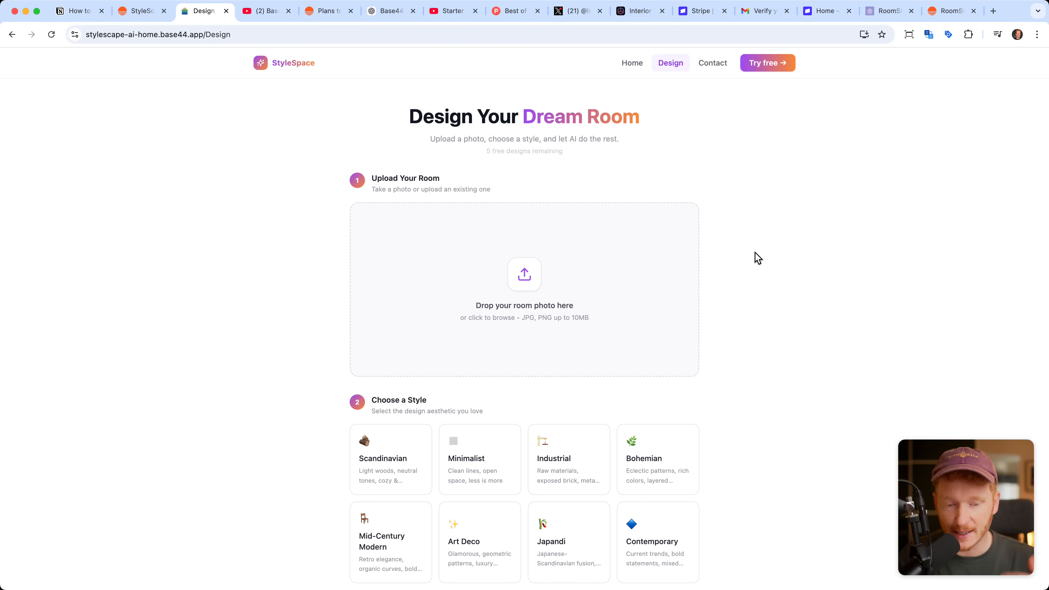
{"action": "left_click", "coordinate": [632, 66]}
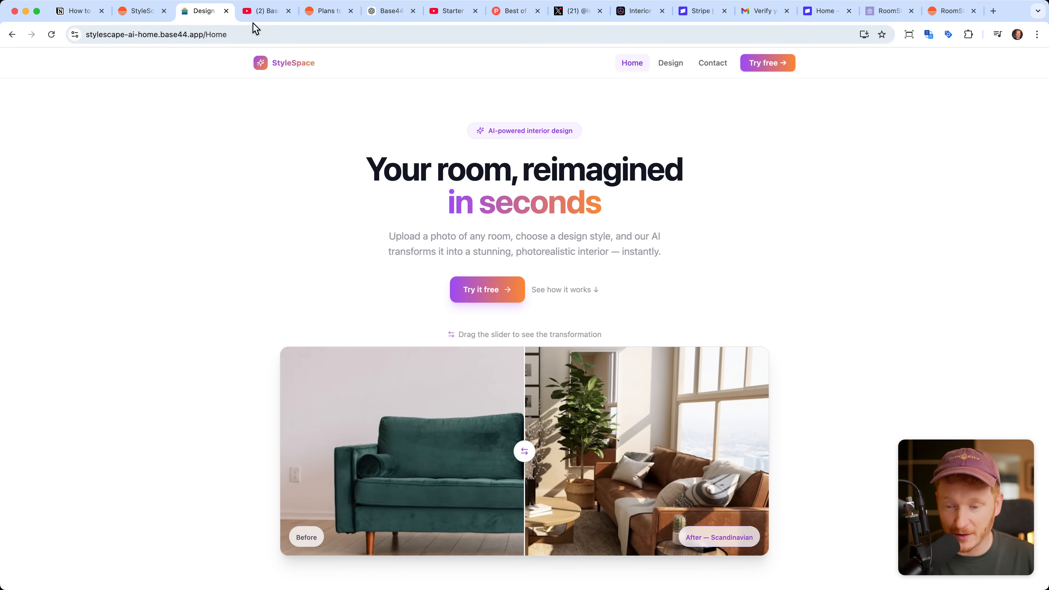
Step: View the Base44 Website Builder tutorial on YouTube, then switch back to Base44 and dismiss the published-app dialog
{"action": "left_click", "coordinate": [256, 11]}
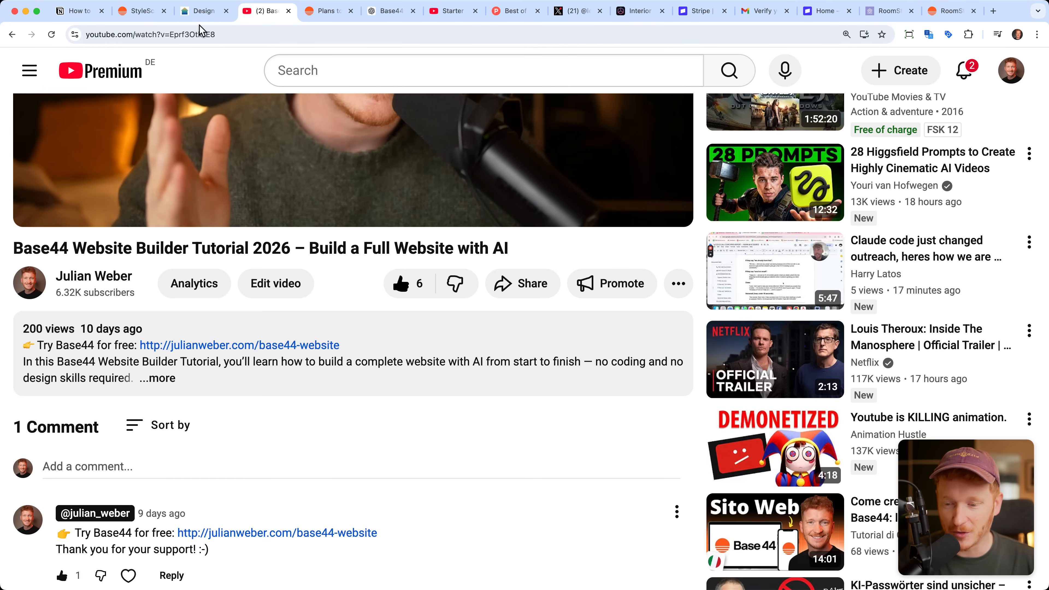
{"action": "left_click", "coordinate": [134, 12]}
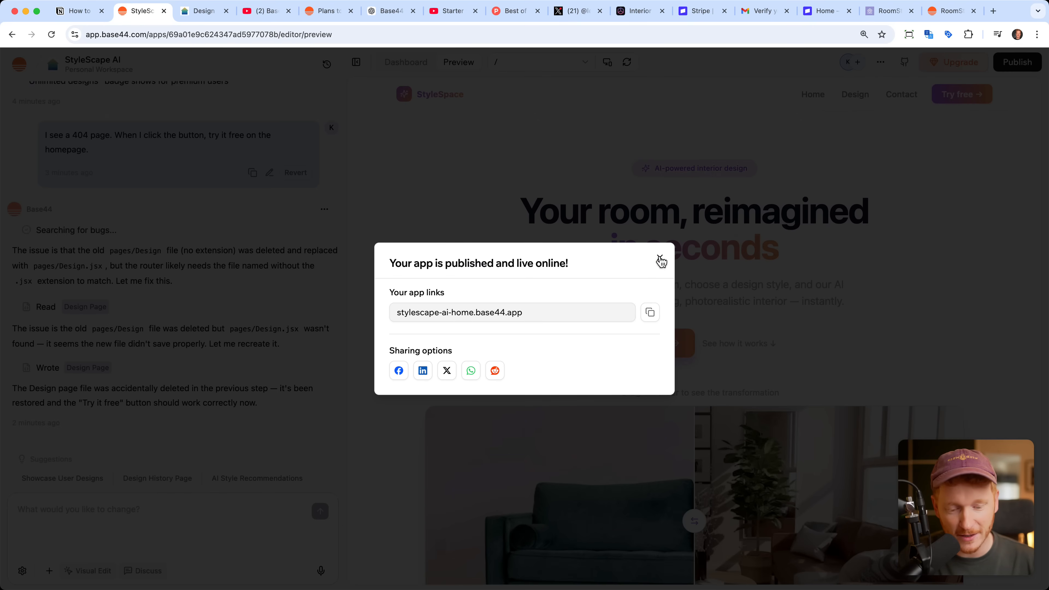
{"action": "left_click", "coordinate": [659, 258]}
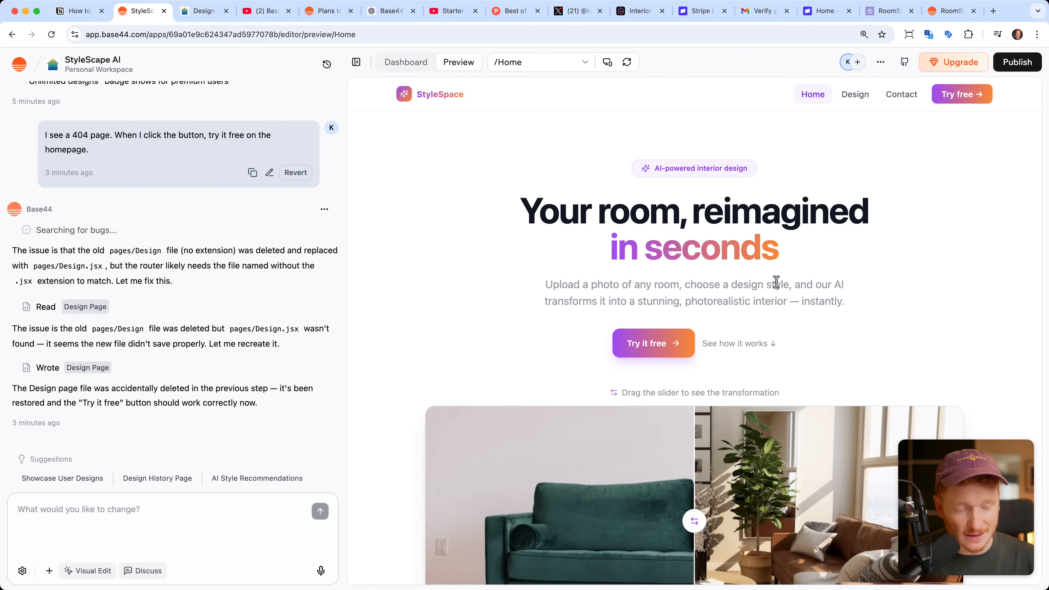